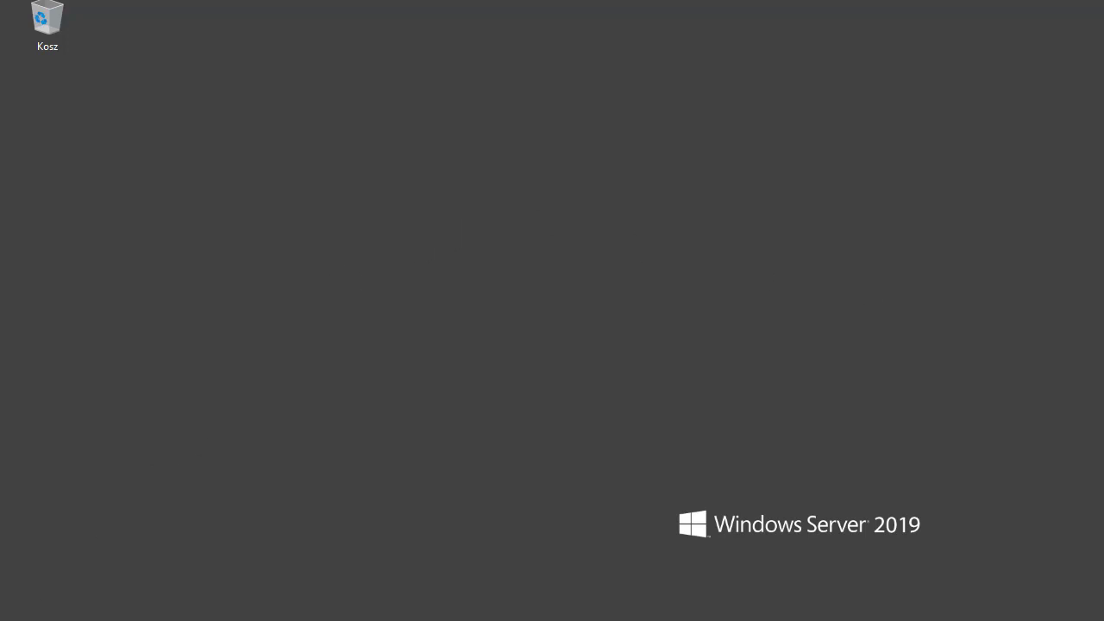
Step: Launch Exchange Administrative Center from the Microsoft Exchange Server 2019 folder in the Start menu
click(21, 619)
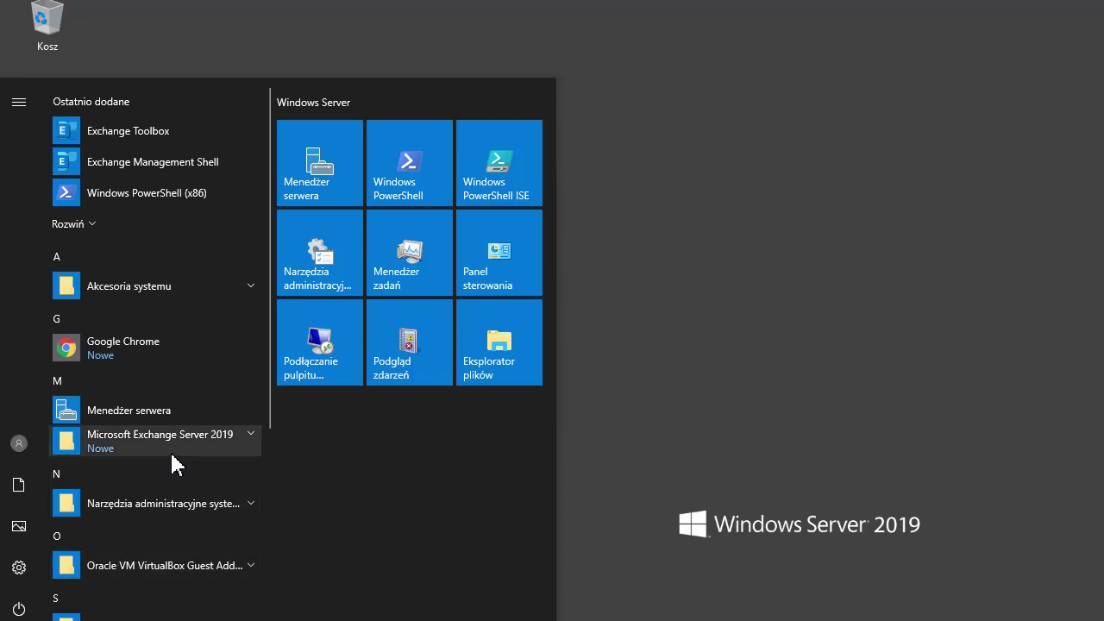
click(256, 446)
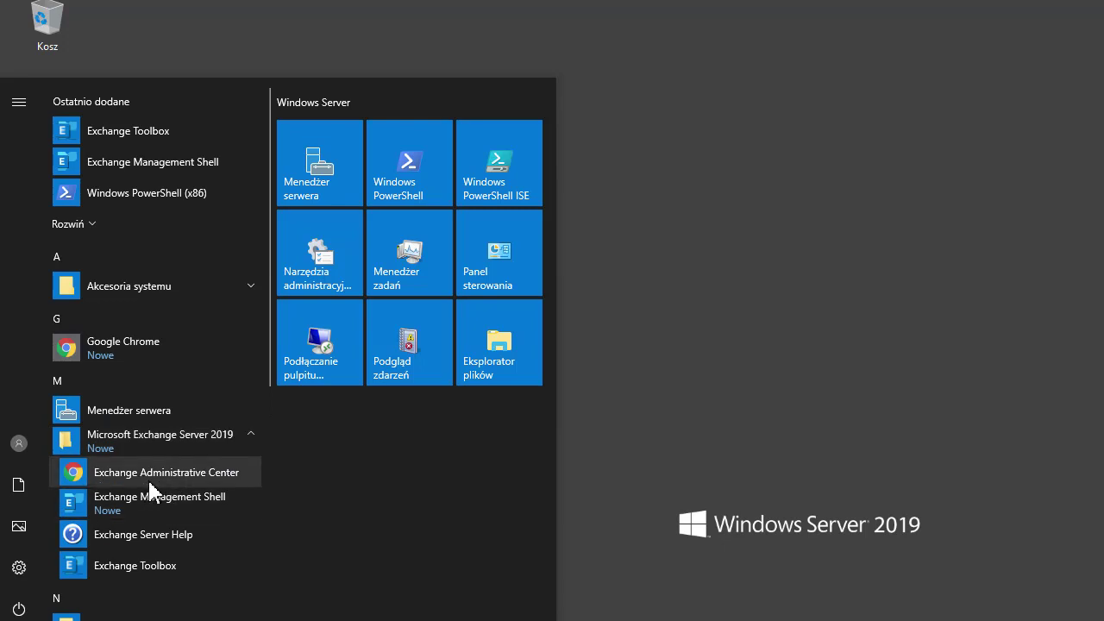
click(663, 522)
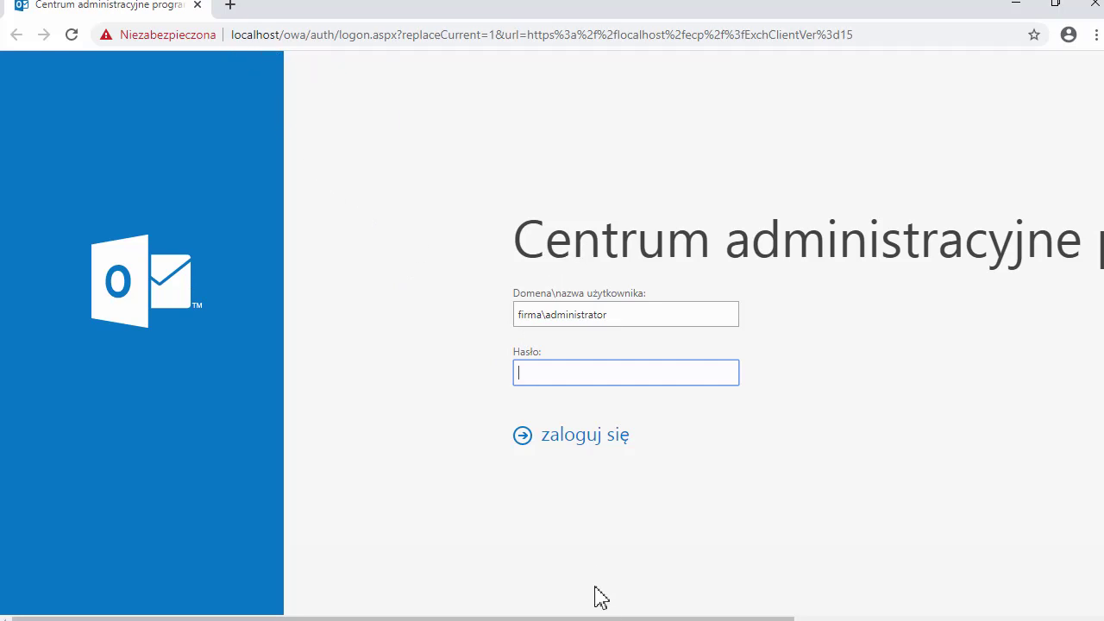
Step: Enter the administrator password in the Hasło field and sign in to the admin center
mouse_move(601, 617)
mouse_down()
mouse_move(846, 618)
mouse_move(612, 614)
mouse_up()
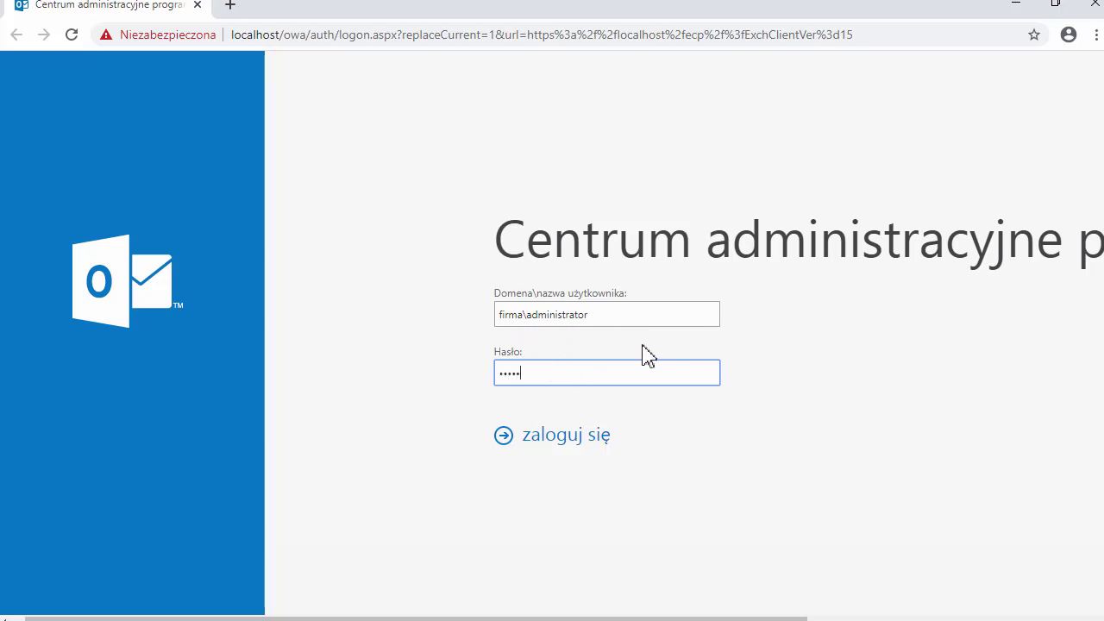
text(0r)
click(559, 440)
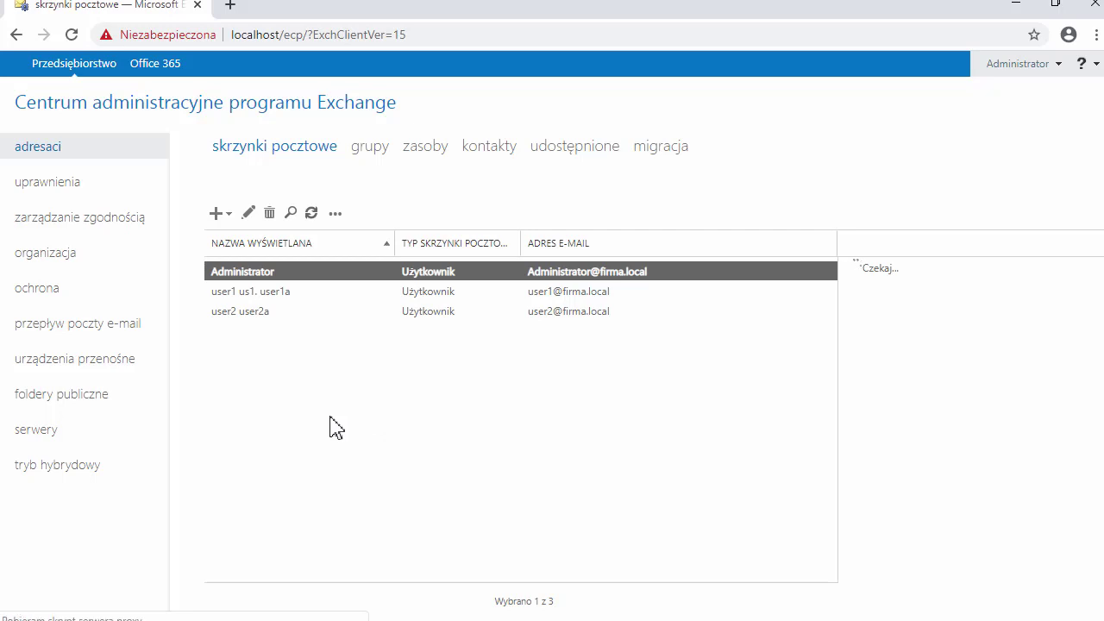
Step: Navigate the left pane to 'uprawnienia' to show the administrator roles list
click(154, 262)
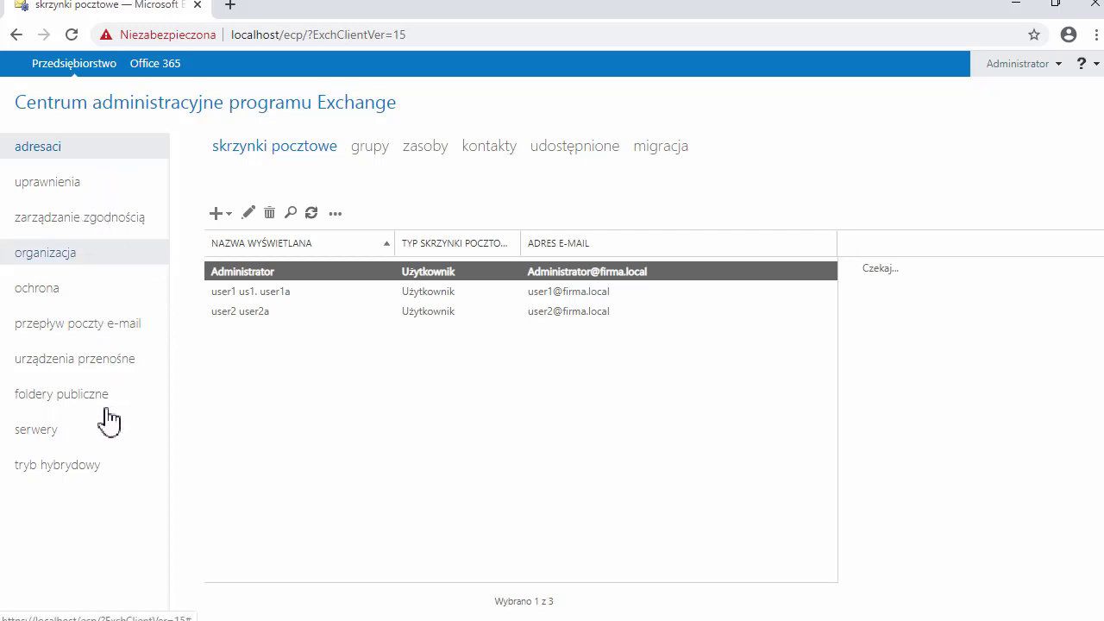
click(76, 220)
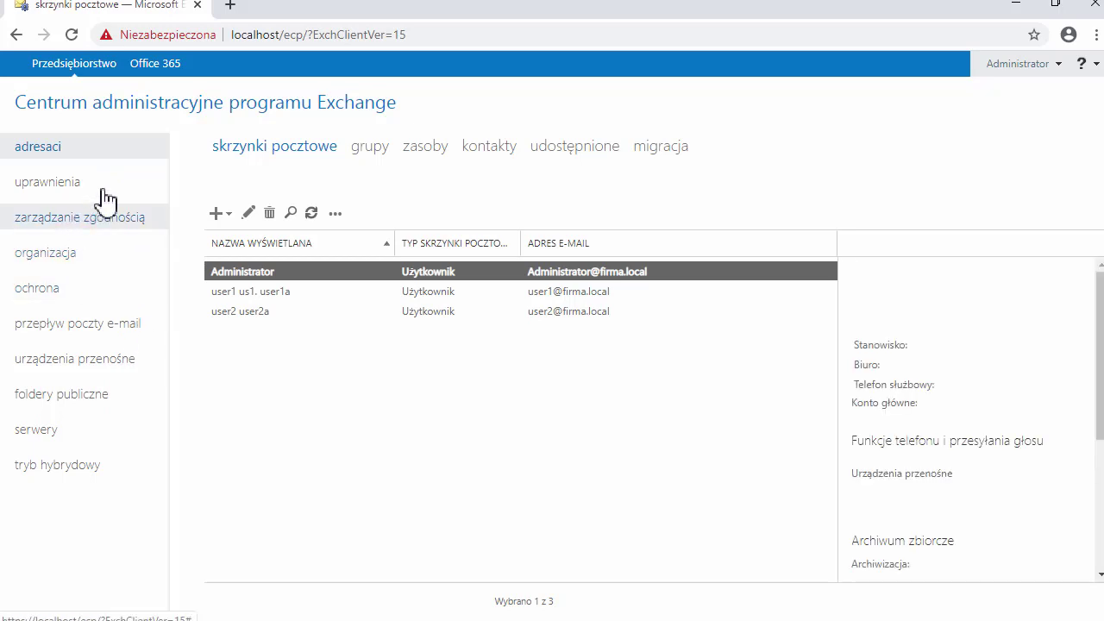
click(99, 186)
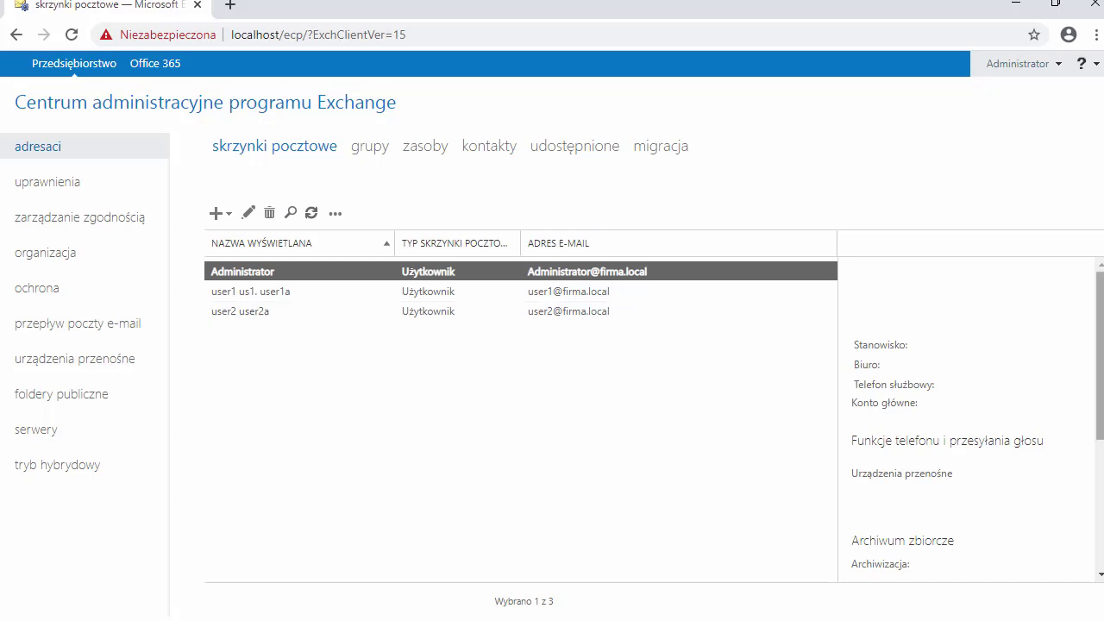
click(49, 181)
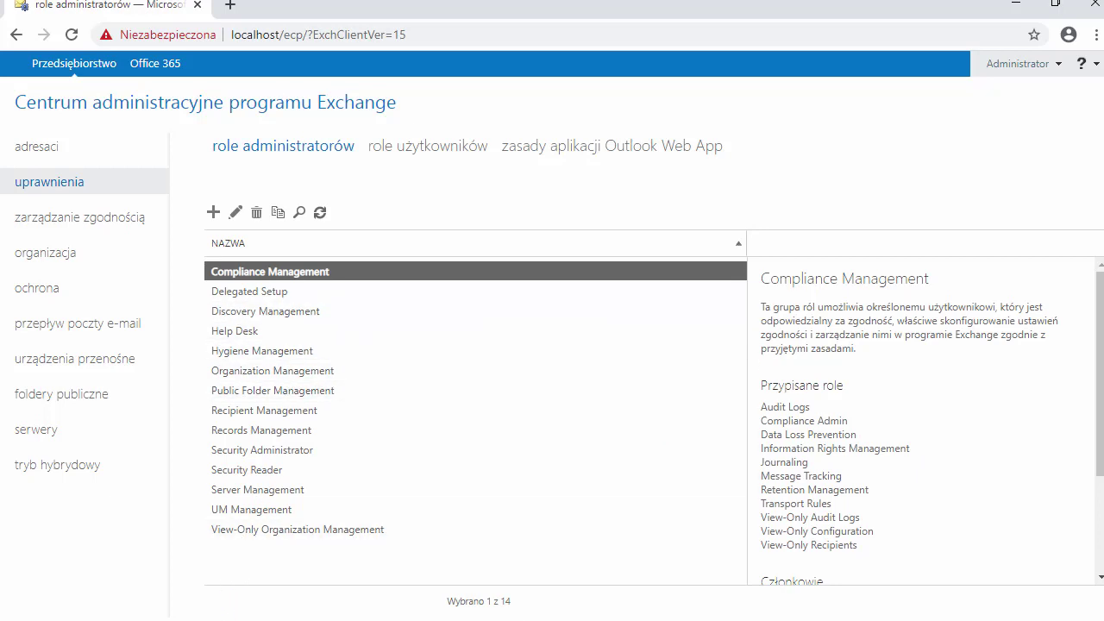
mouse_move(207, 619)
click(205, 556)
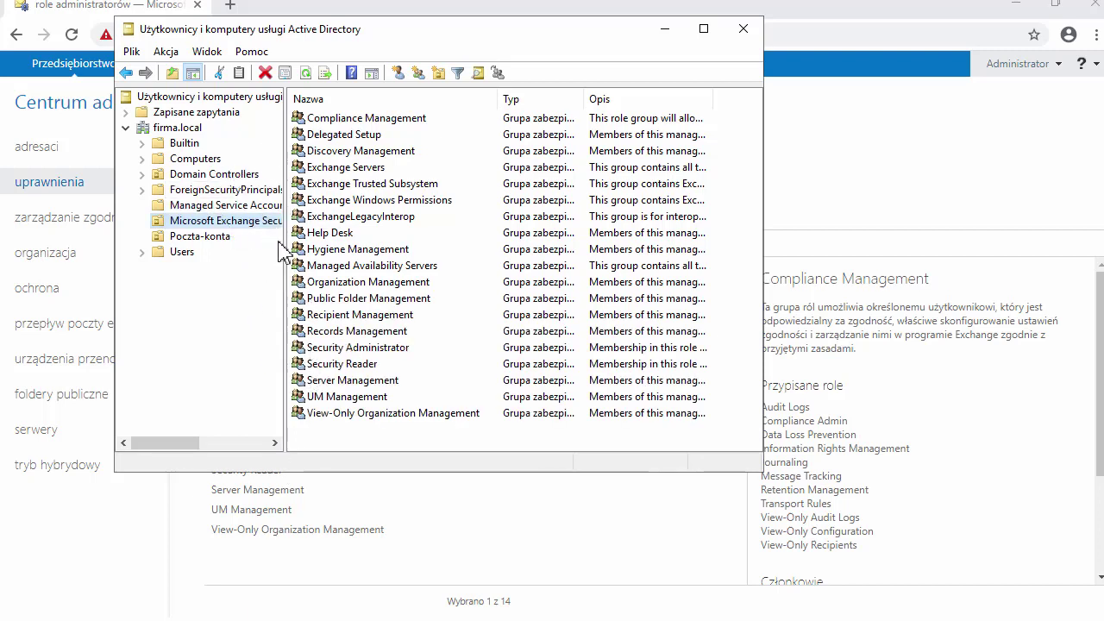
drag(286, 253, 347, 248)
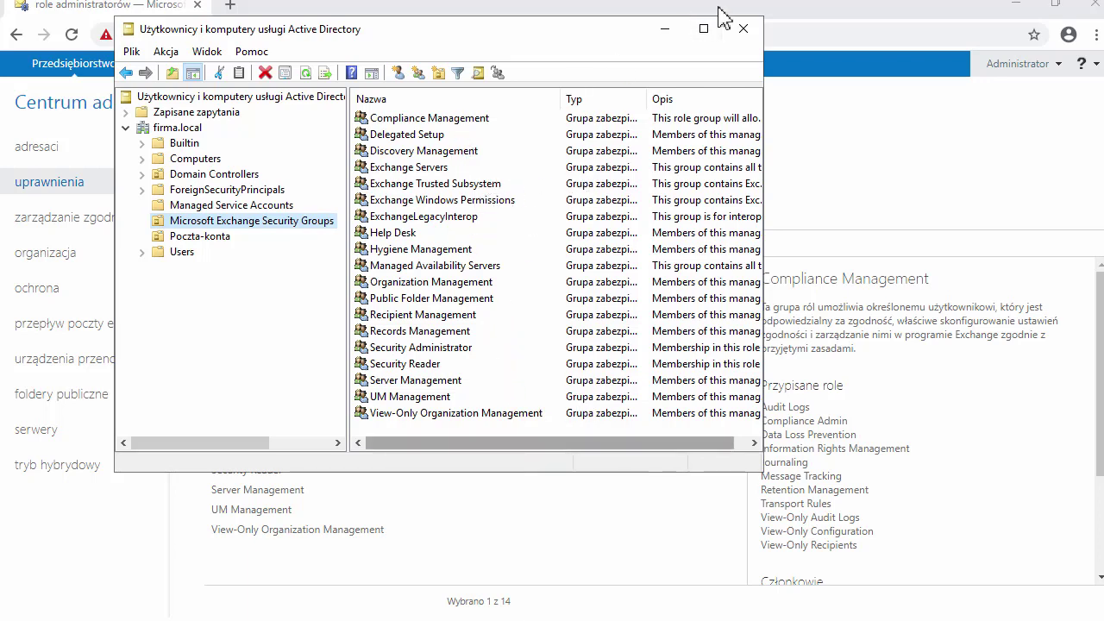
click(664, 33)
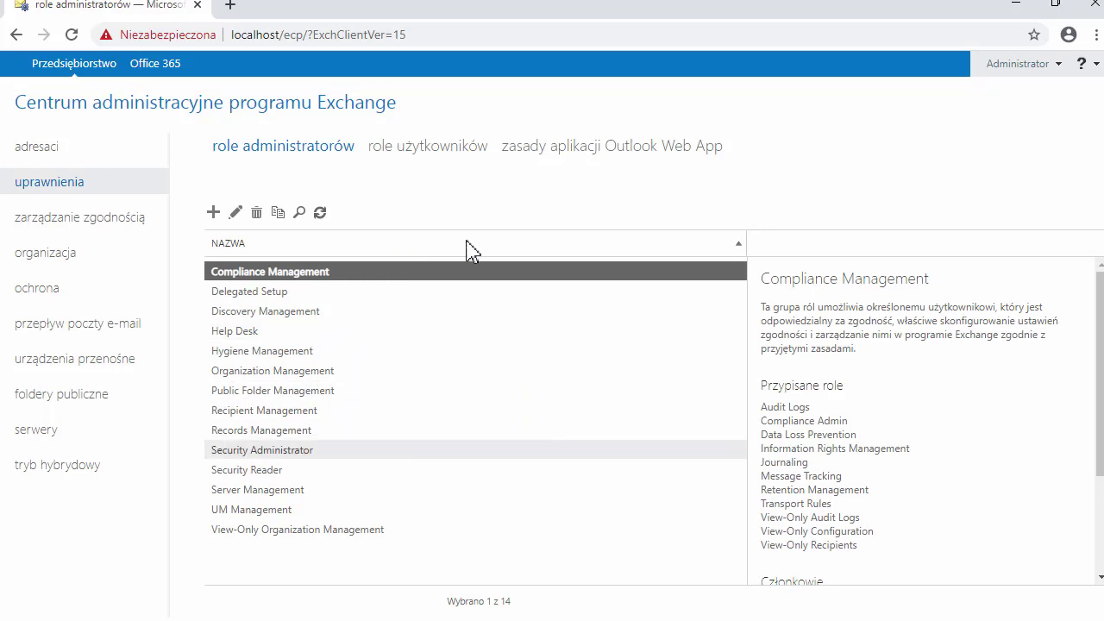
Step: View the 'role użytkowników' tab, then switch to 'zarządzanie zgodnością' for in-place eDiscovery and hold
click(450, 162)
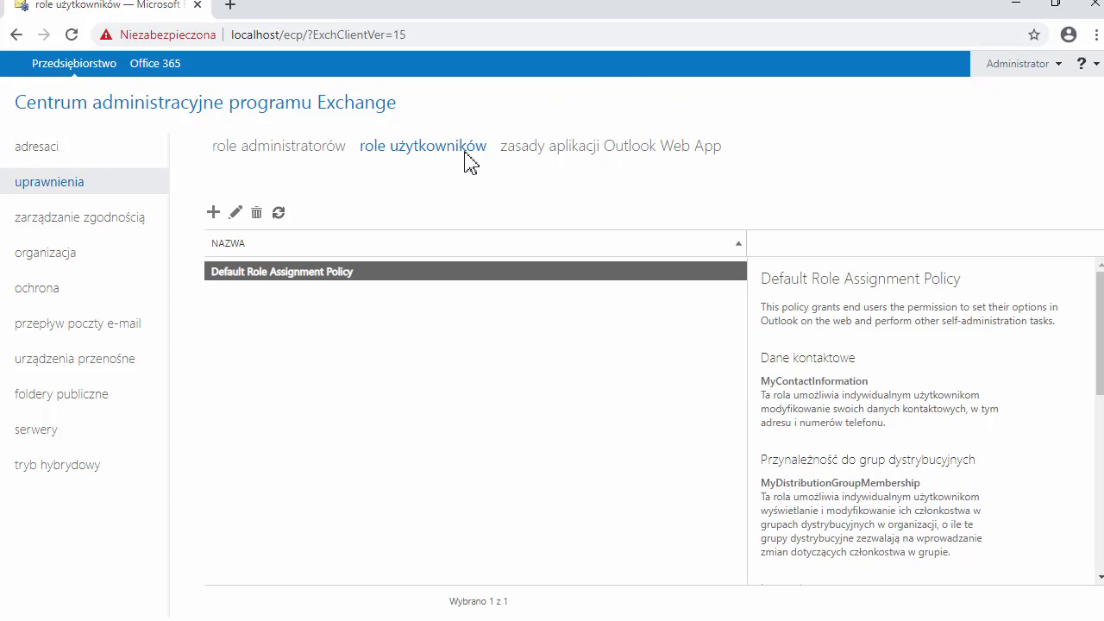
click(107, 223)
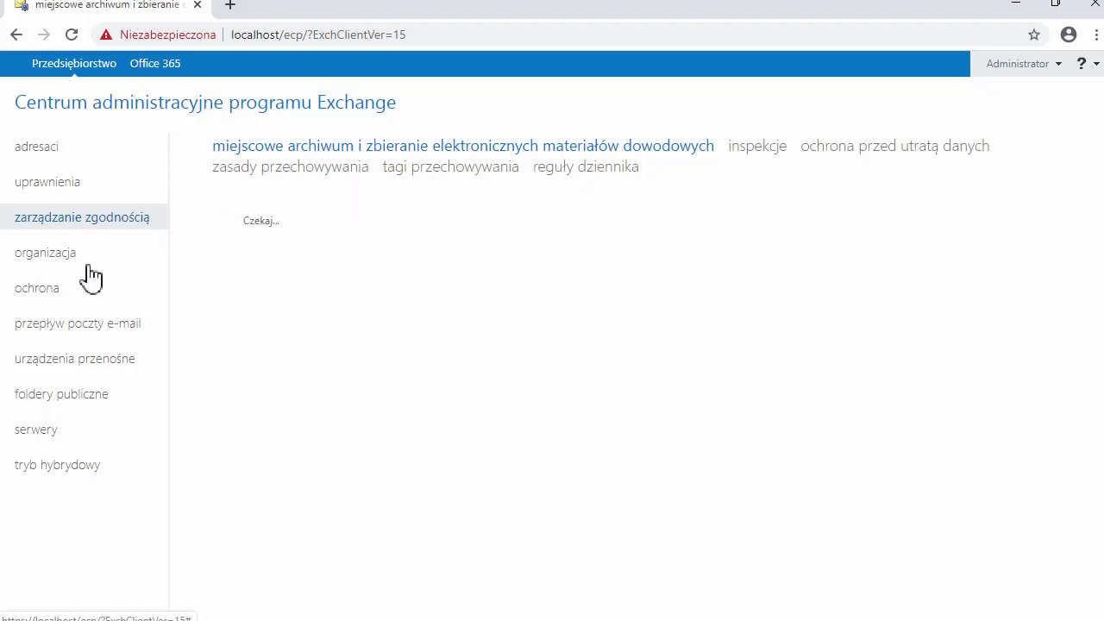
Step: Go through 'organizacja' to the 'ochrona' section and its malware filter page
click(43, 254)
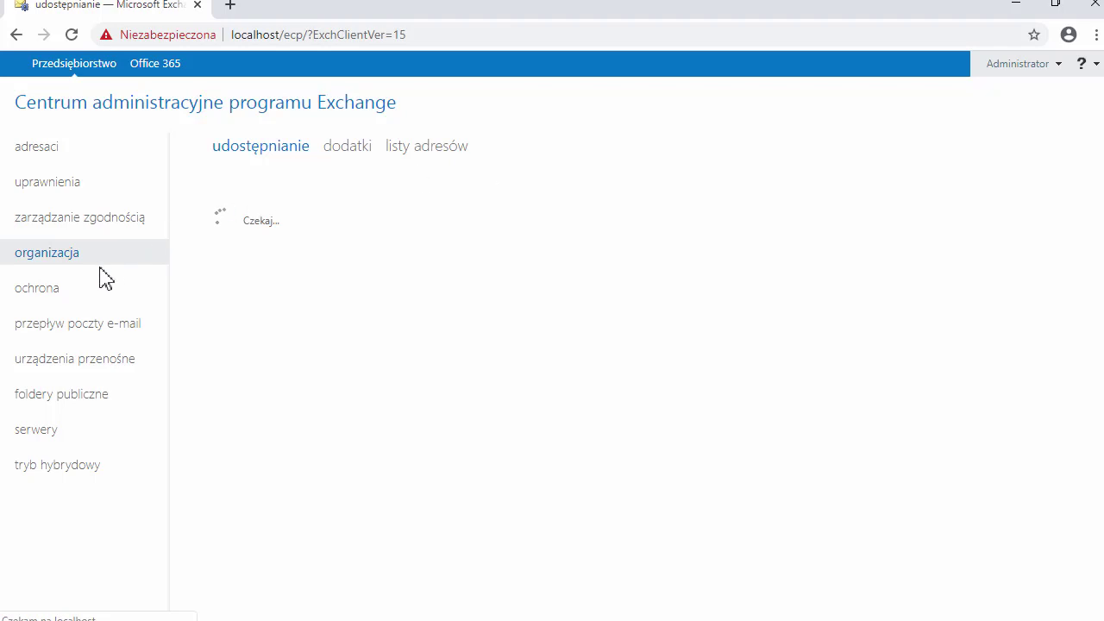
click(38, 288)
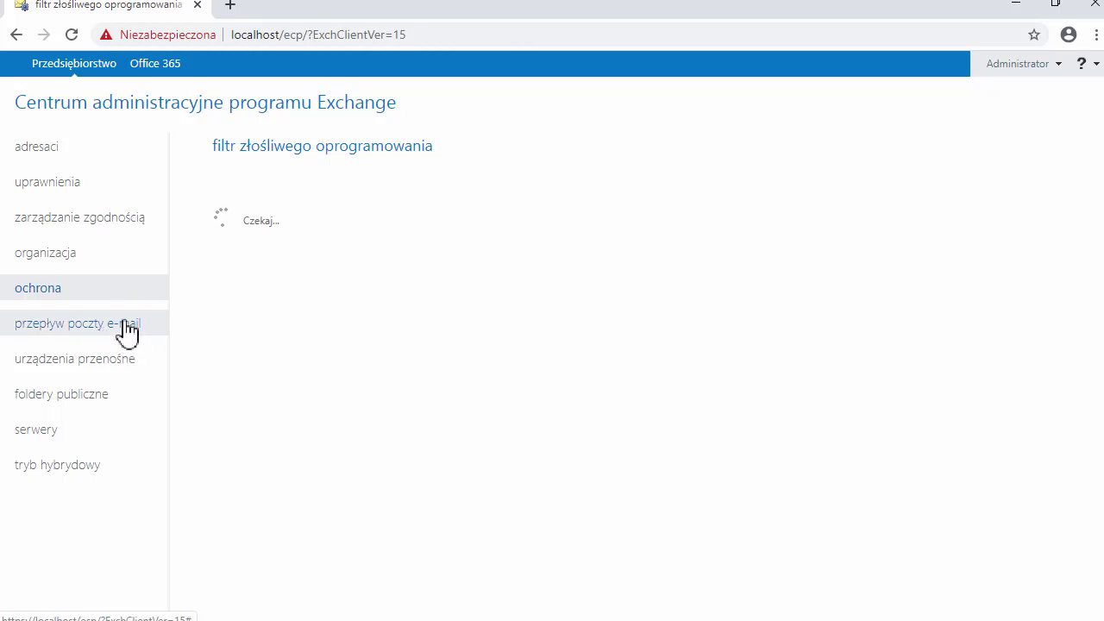
Step: Visit 'przepływ poczty e-mail', then move to the 'urządzenia przenośne' section
click(126, 325)
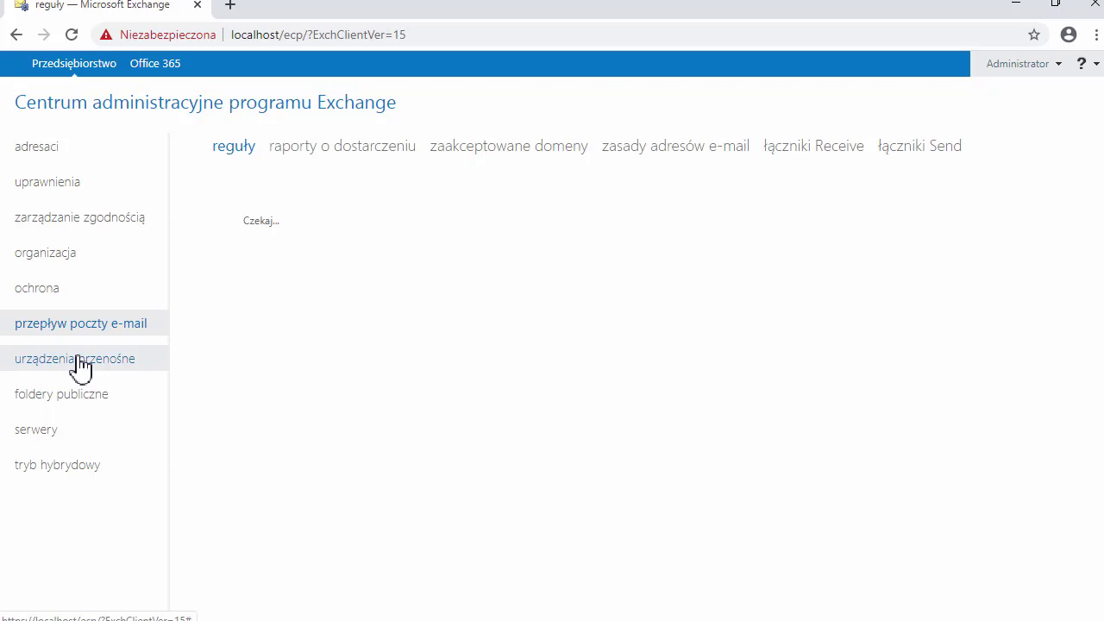
click(77, 357)
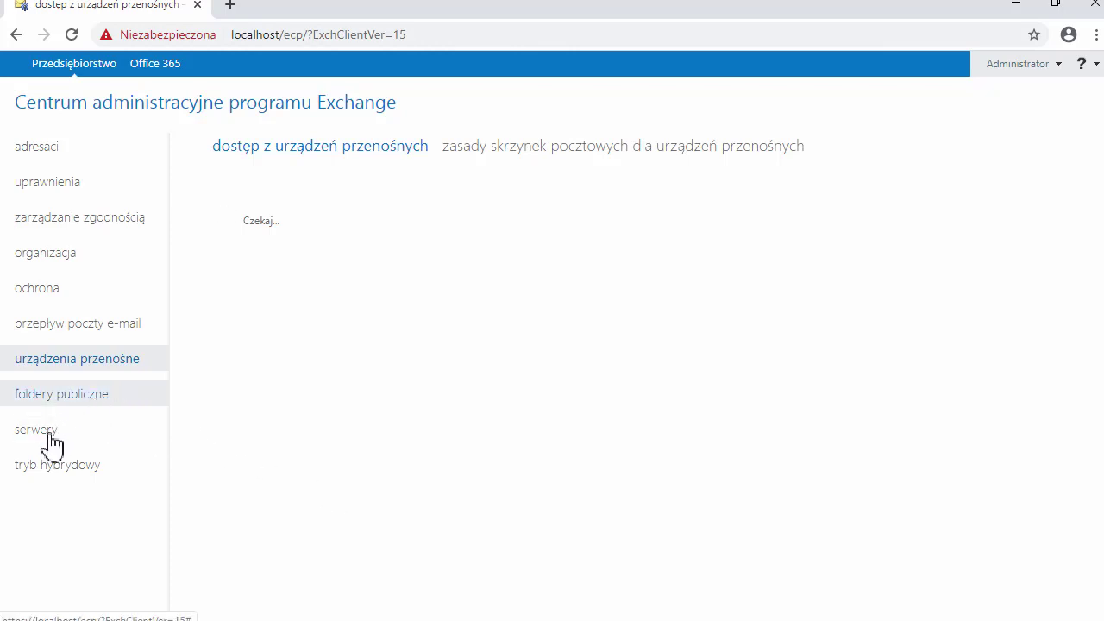
Step: Show the 'certyfikaty' tab of the 'serwery' section
click(39, 429)
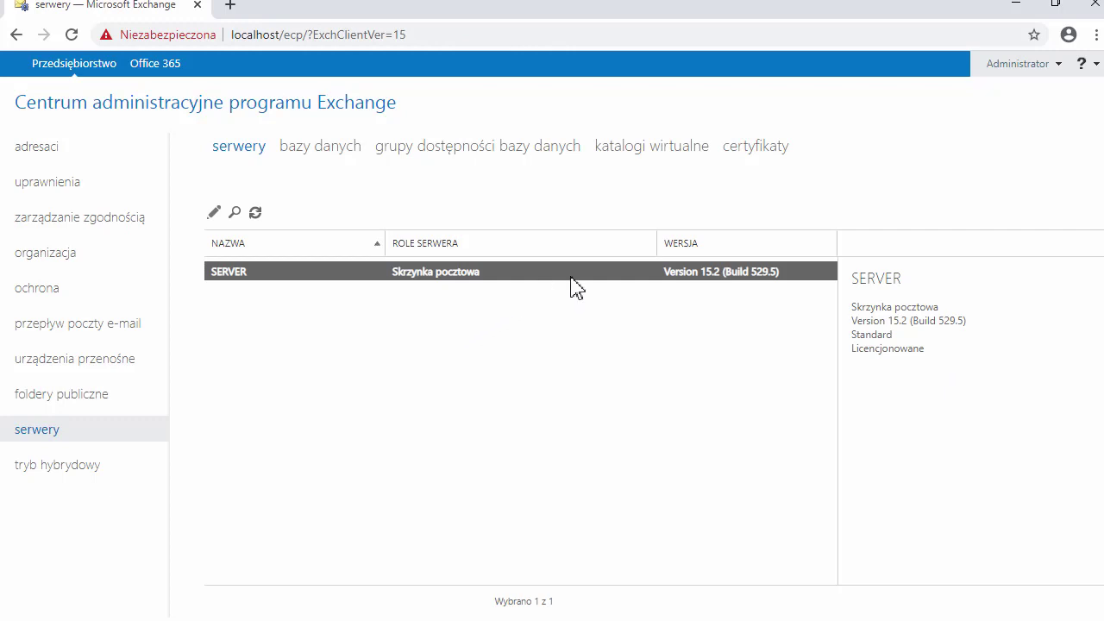
click(764, 153)
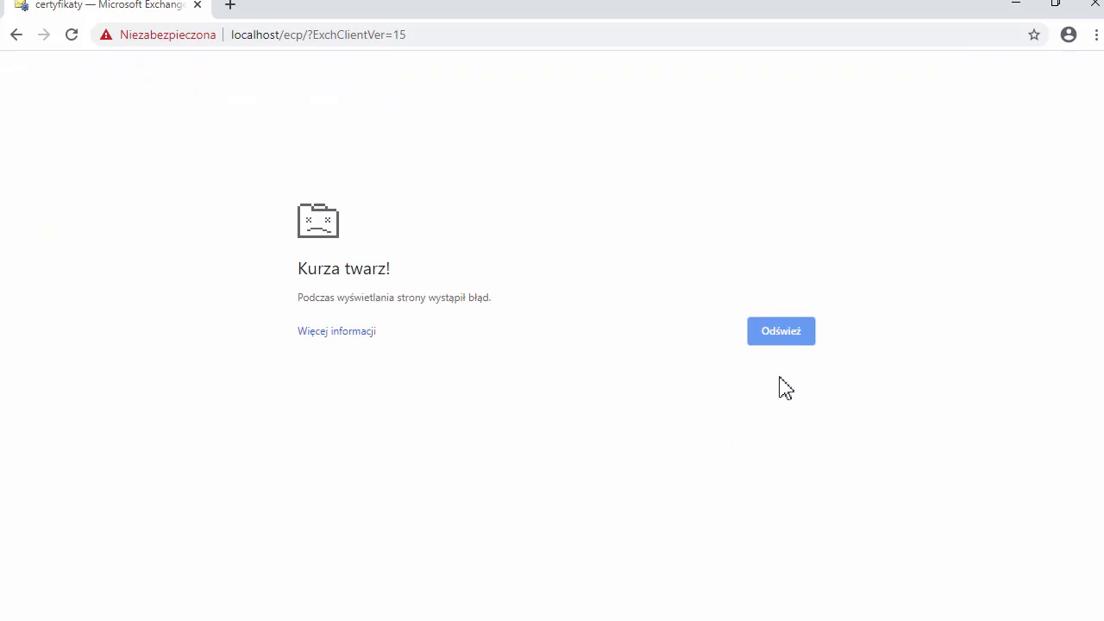
Step: Reload the crashed page with Odśwież to bring back the certificates page
click(791, 339)
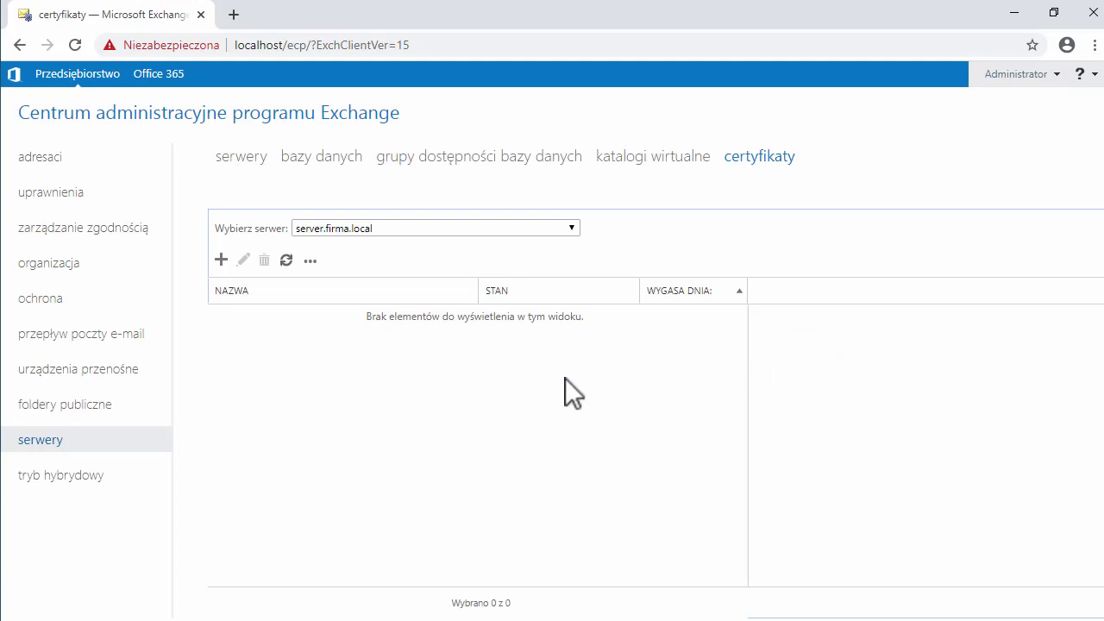
Step: Check the Wybierz serwer list and leave server.firma.local selected
click(569, 229)
click(570, 229)
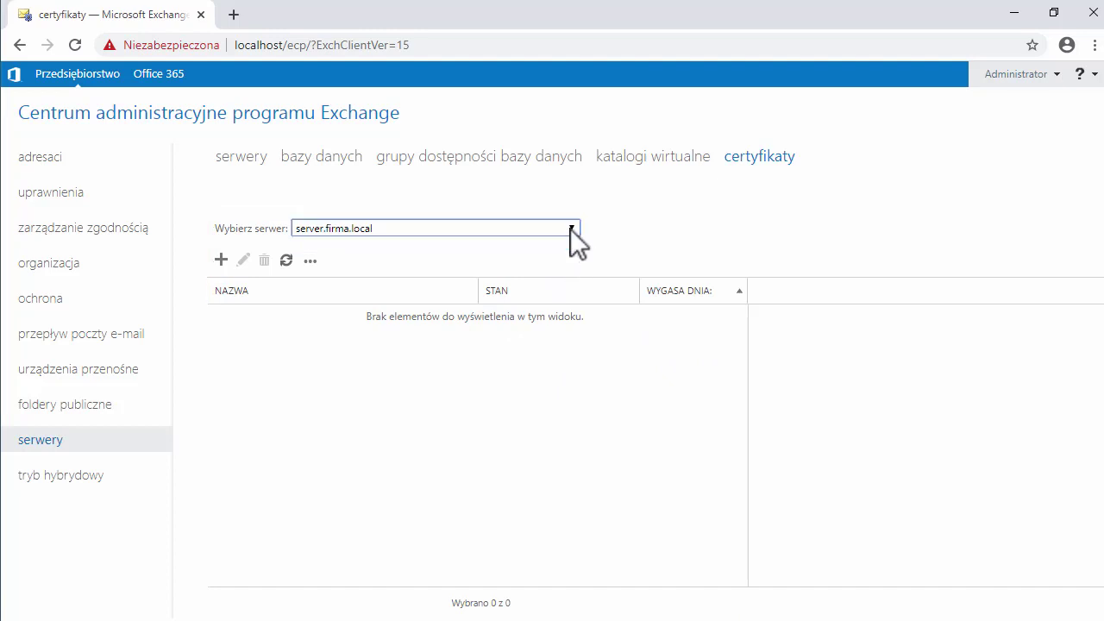
click(221, 260)
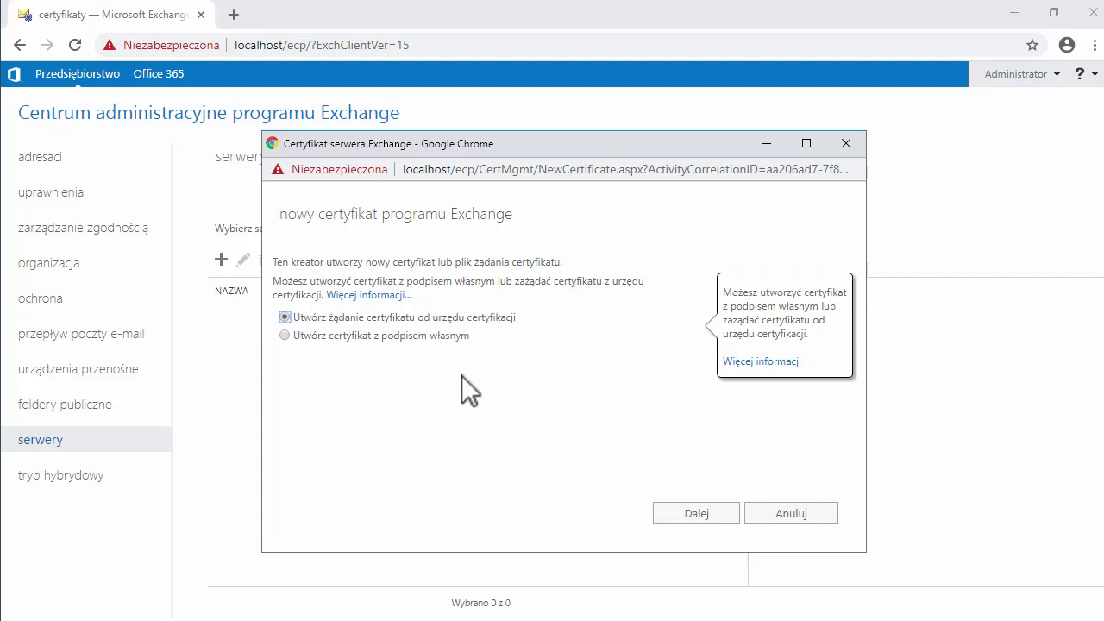
click(770, 514)
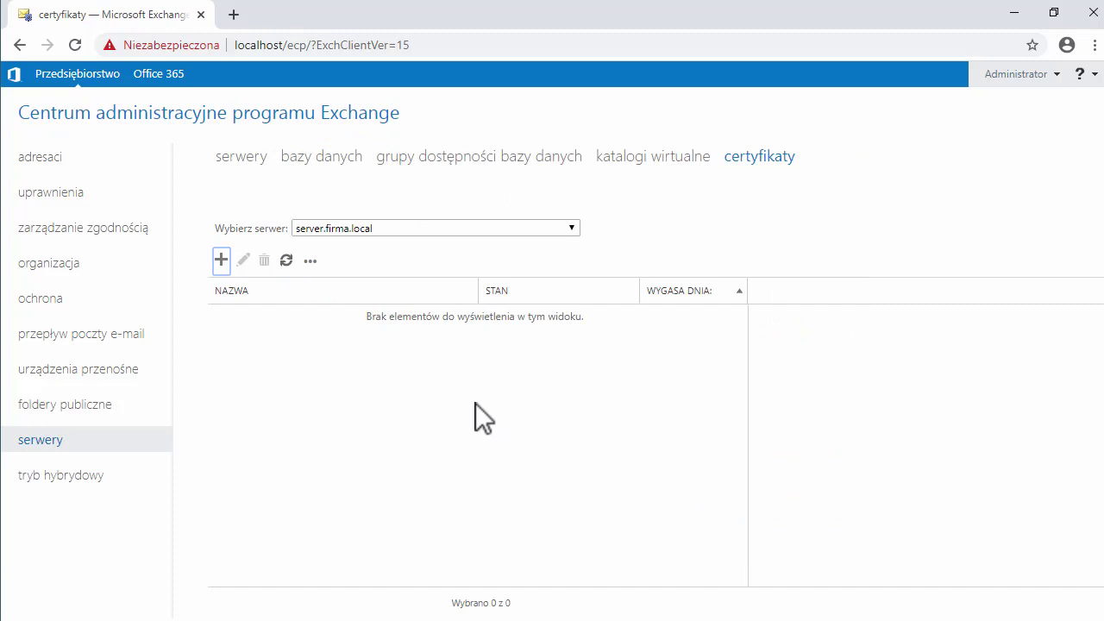
Step: From adresaci mailboxes, choose + > Skrzynka pocztowa użytkownika to open the new mailbox form
click(45, 159)
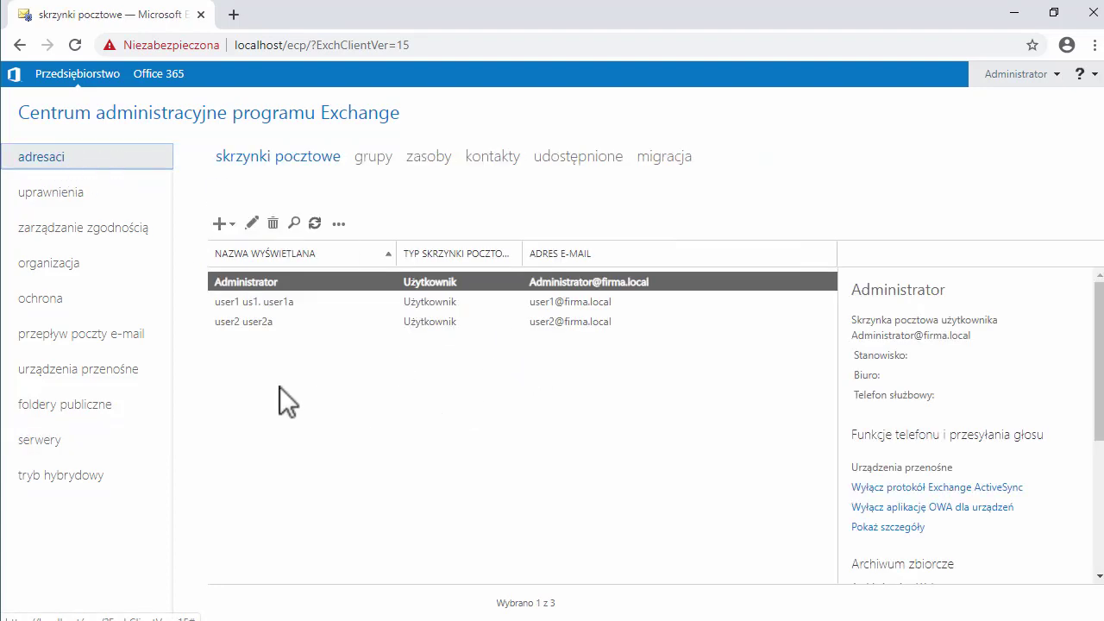
click(221, 224)
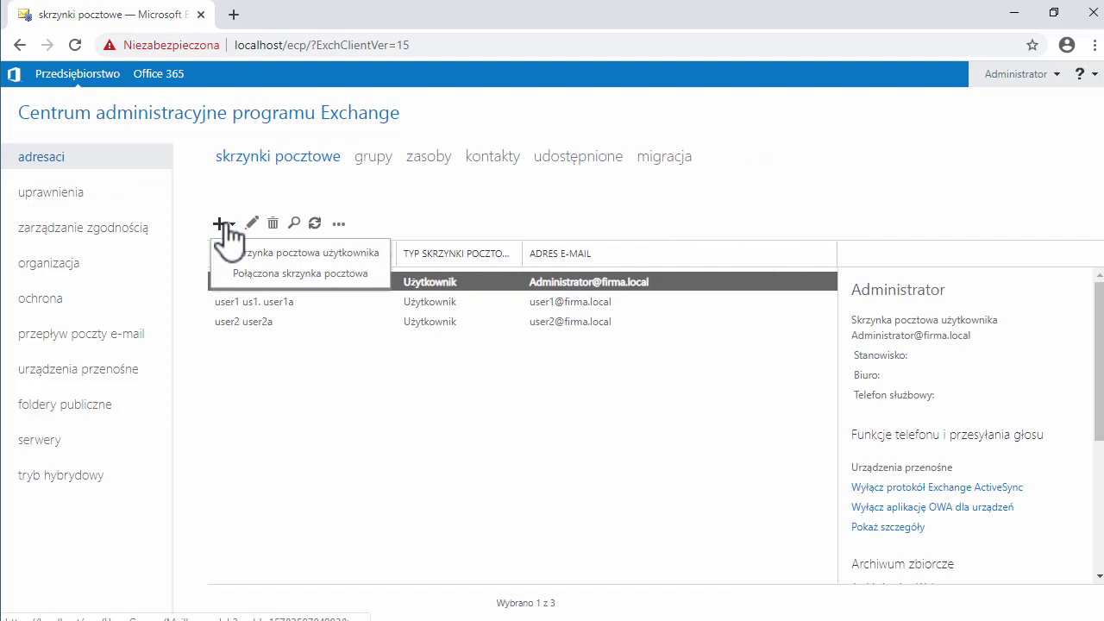
click(375, 254)
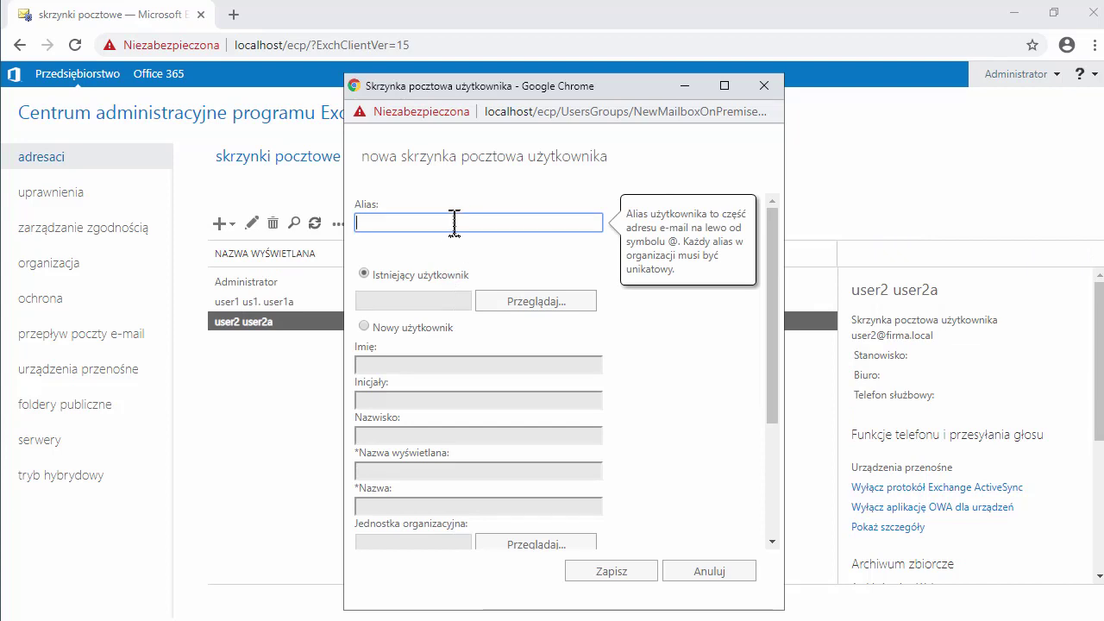
Step: Enter the user's full e-mail address in the Alias field, correcting a typo
text(pracownik1)
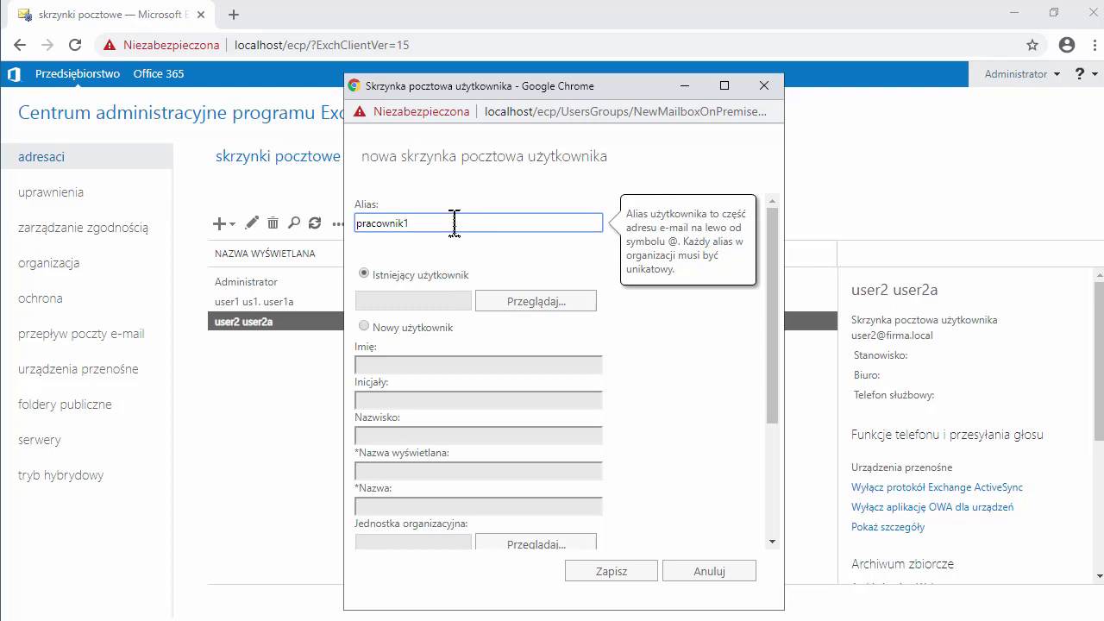
text(@)
key(BackSpace)
key(BackSpace)
text(1@firma.local)
Step: Choose Nowy użytkownik and enter the user's first name, initials and surname in Imię, Inicjały, Nazwisko
click(372, 332)
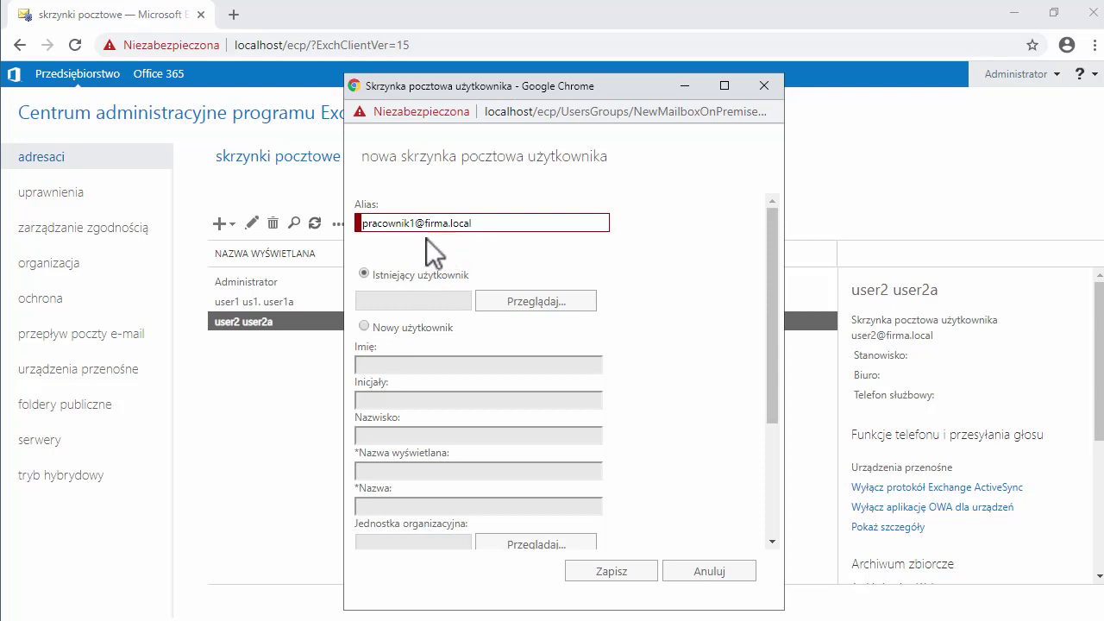
click(363, 326)
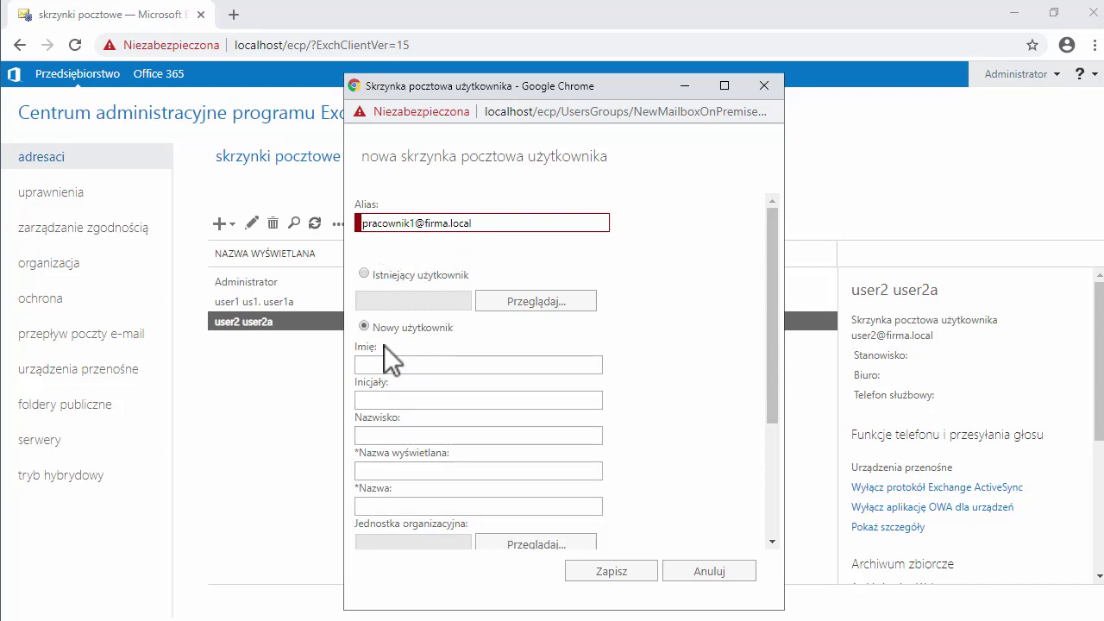
click(394, 368)
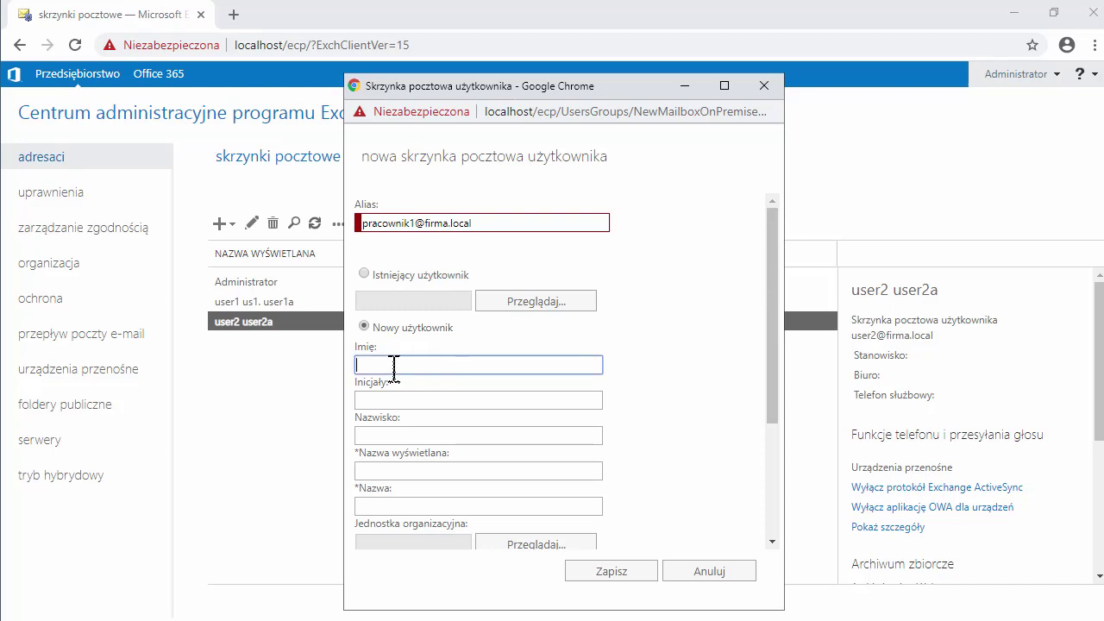
text(Jan)
key(Tab)
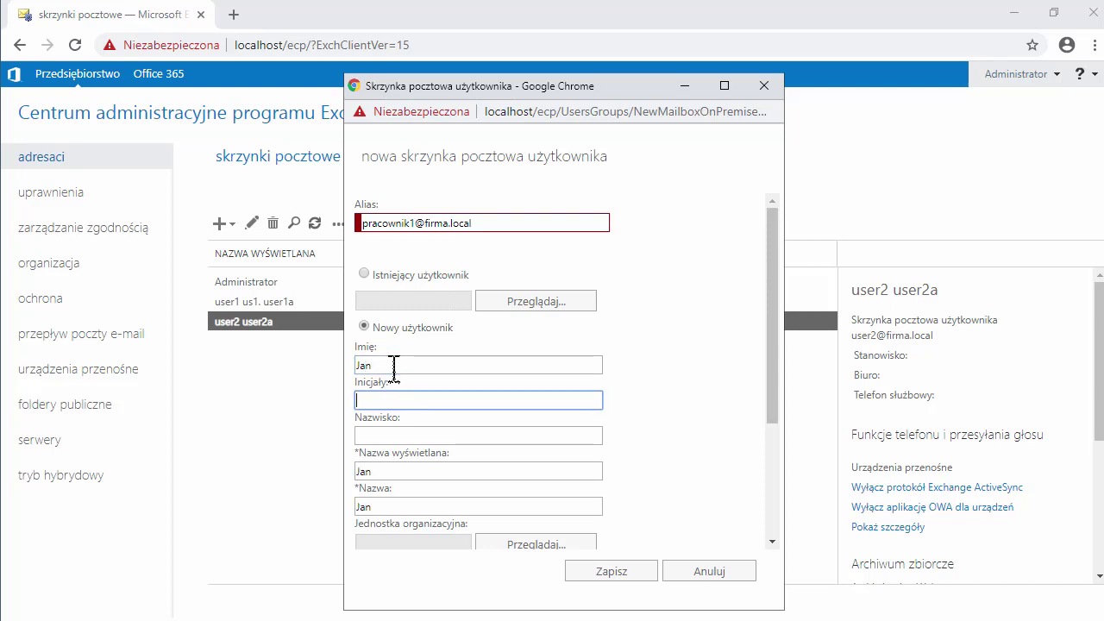
text(JK)
key(Tab)
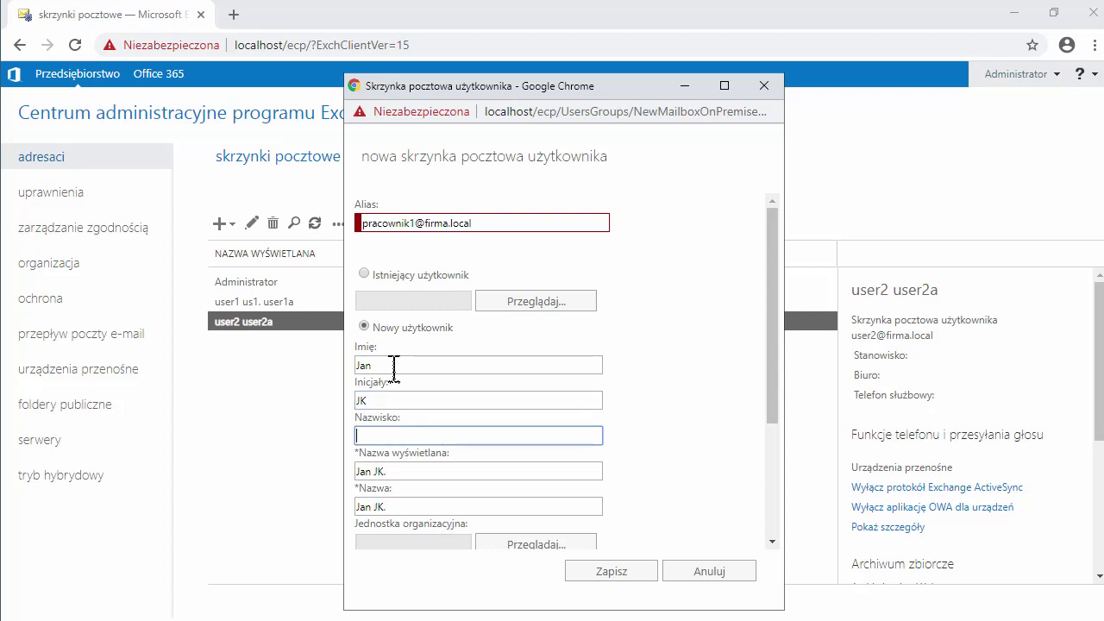
text(Kowalski)
drag(770, 351, 776, 400)
drag(707, 398, 690, 400)
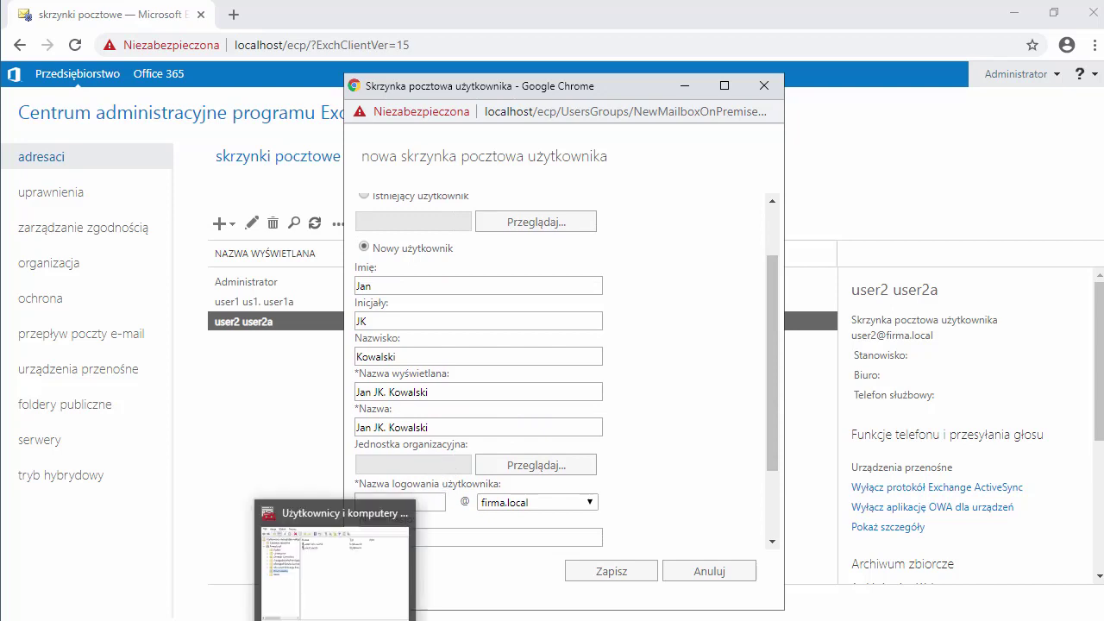
click(334, 620)
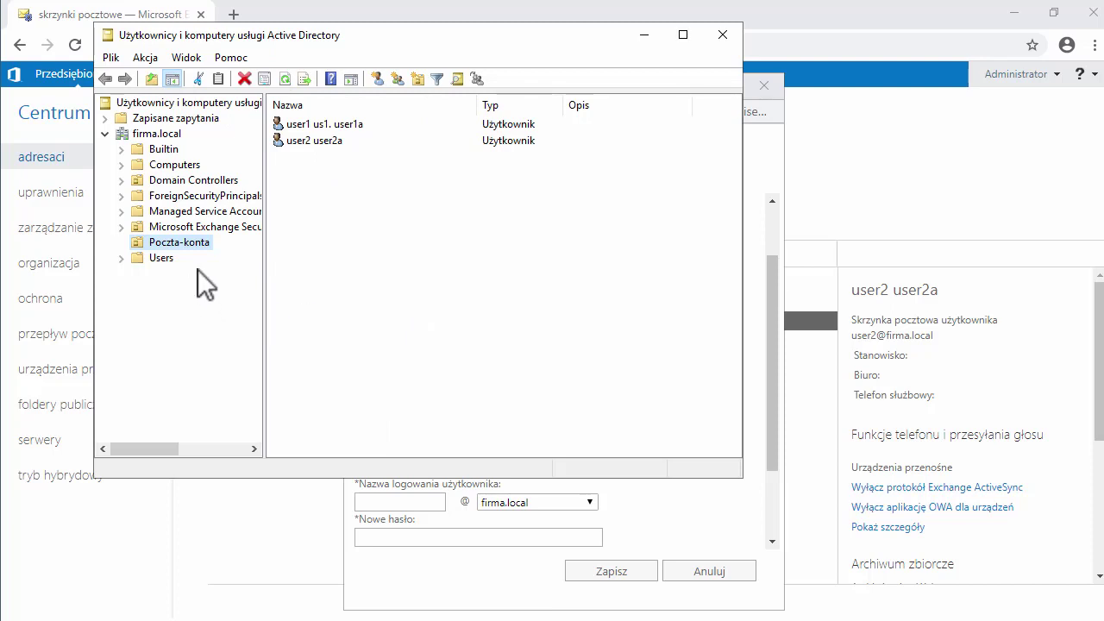
click(648, 38)
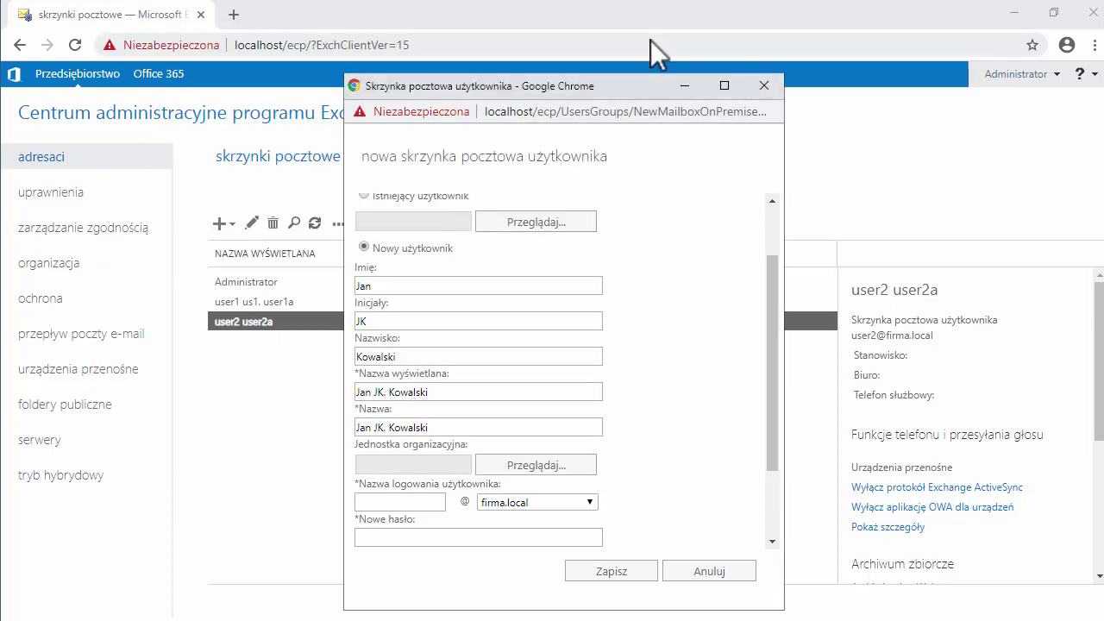
Step: Set the account's organizational unit to firma.local/Poczta-konta
click(526, 465)
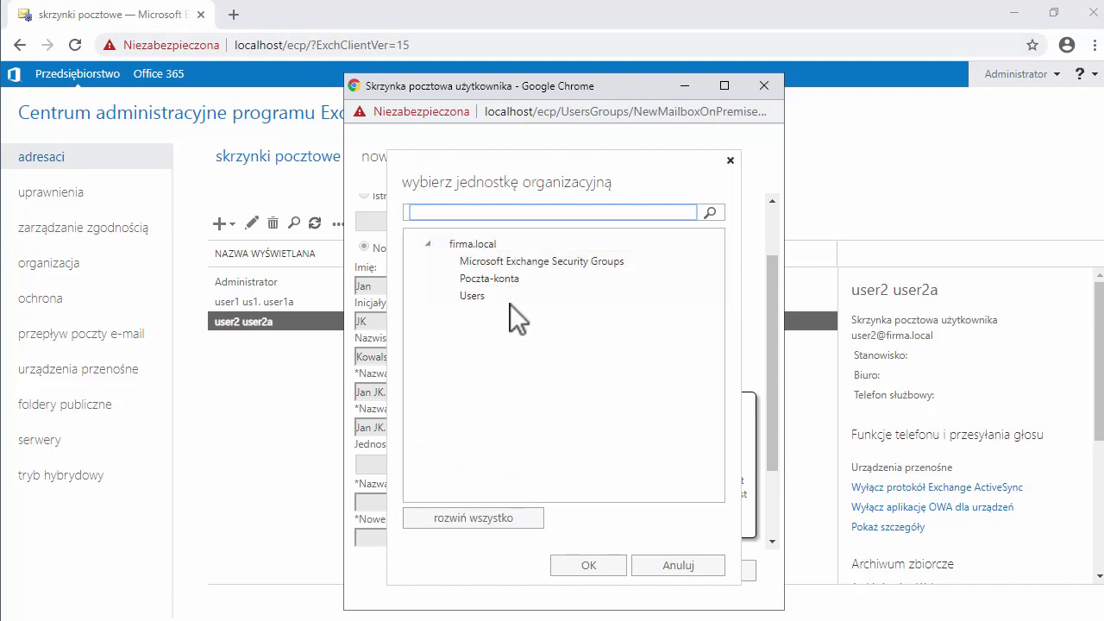
click(509, 279)
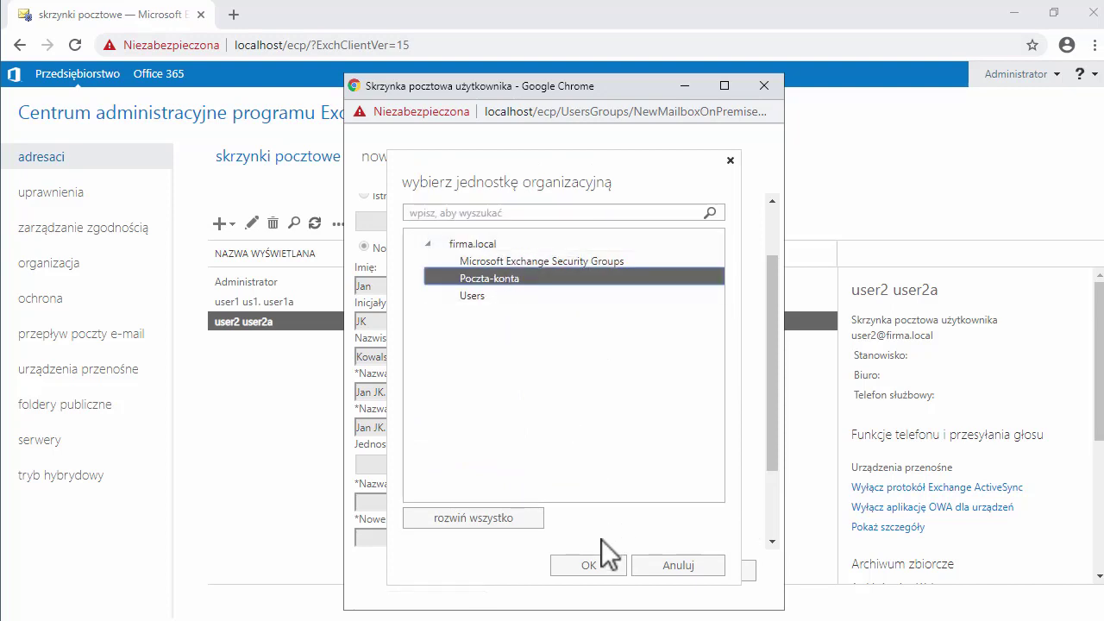
click(599, 565)
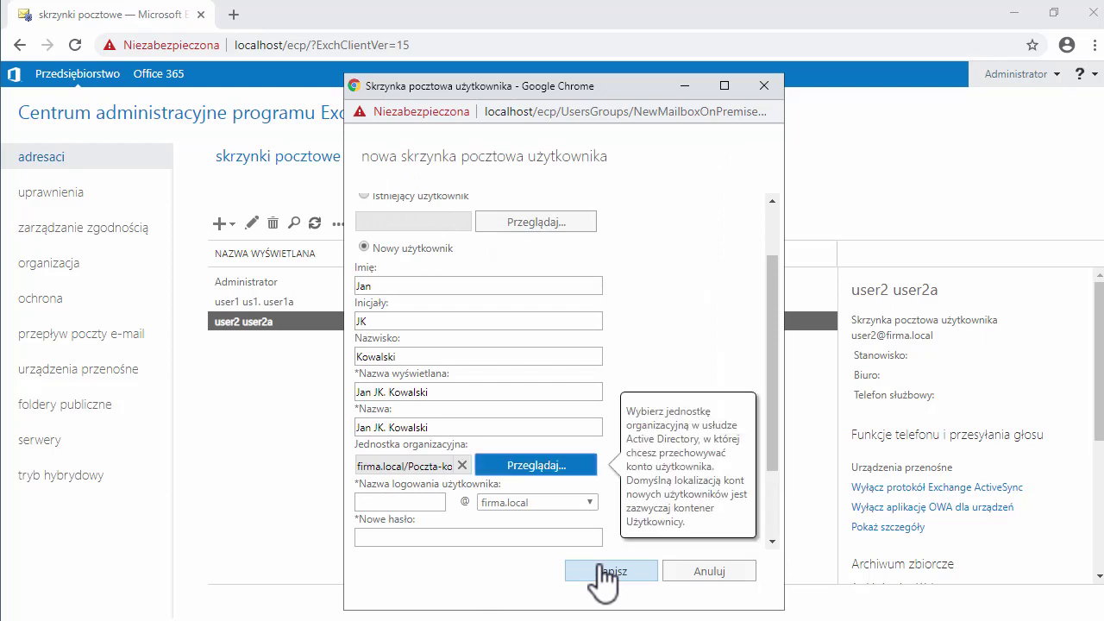
drag(772, 304, 764, 362)
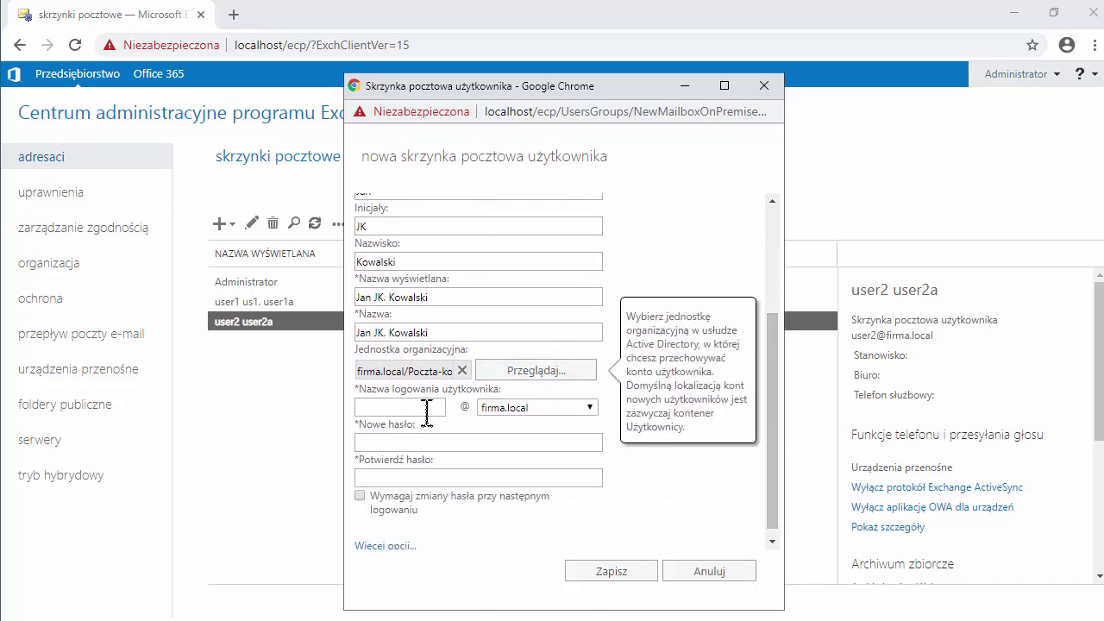
Step: Fill in the user's logon name and enter the account password in both password fields
click(427, 409)
text(pr)
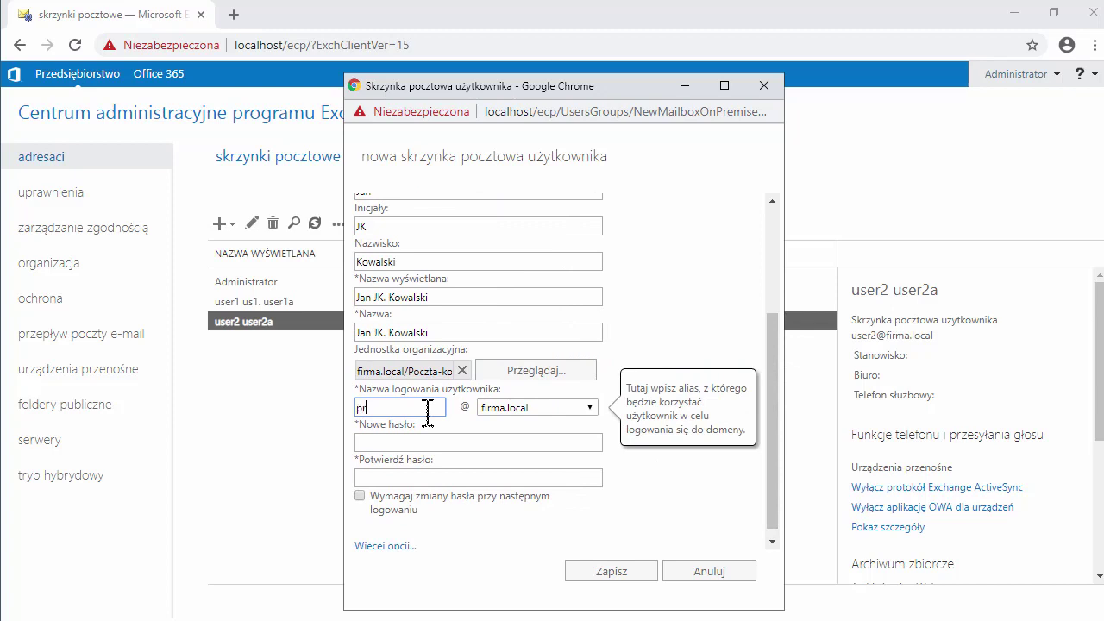
text(acownik1)
click(406, 441)
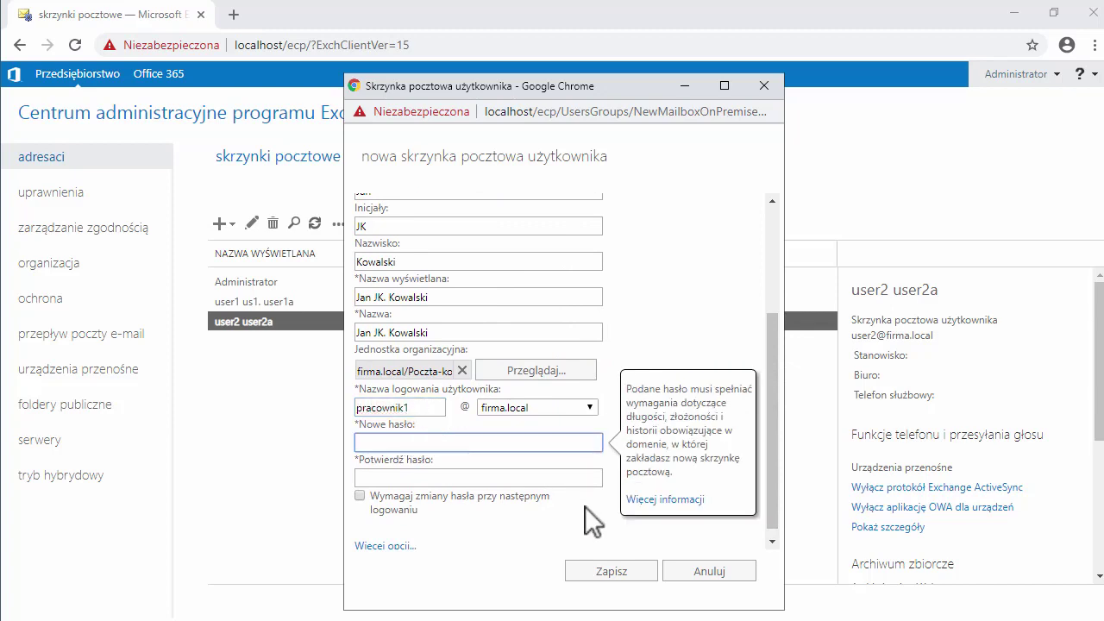
text(Pa$$w0rd)
key(Tab)
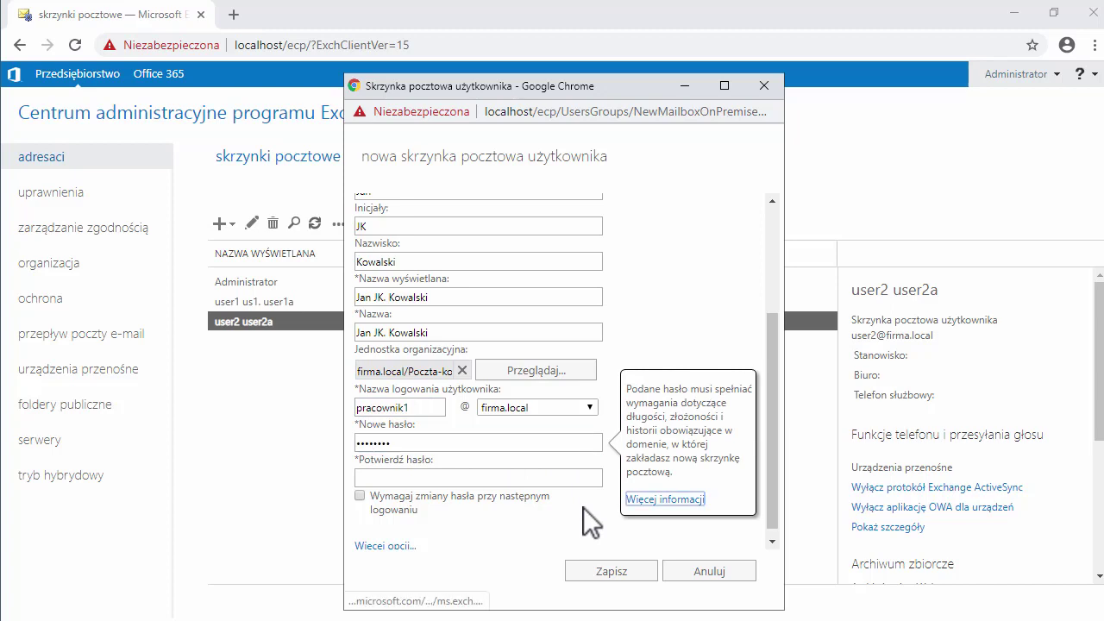
click(559, 480)
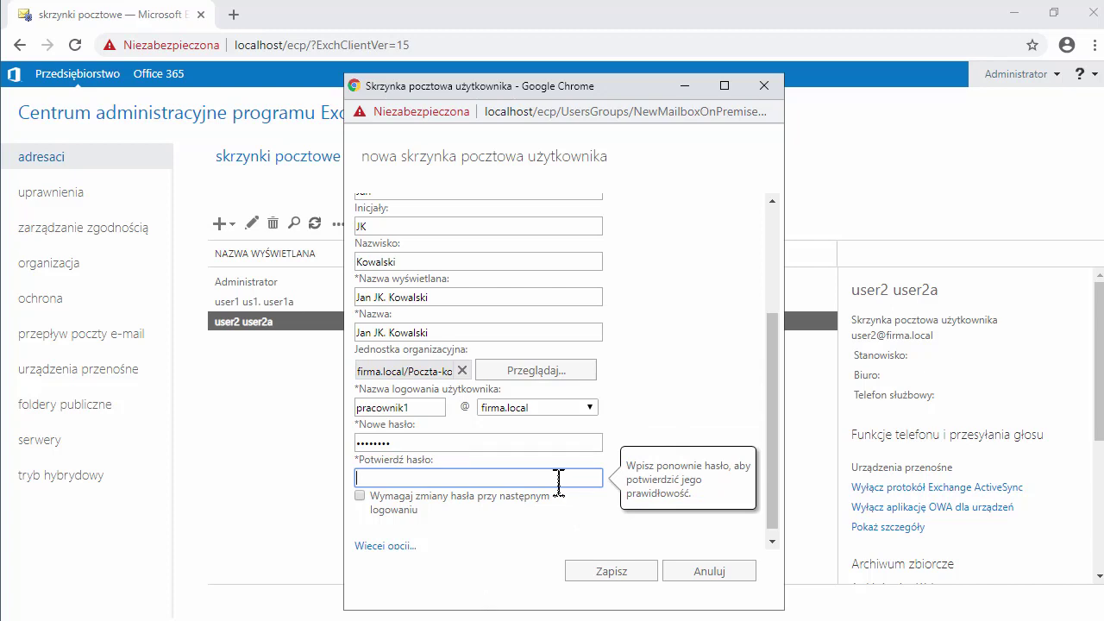
text(Pa$$w0rd)
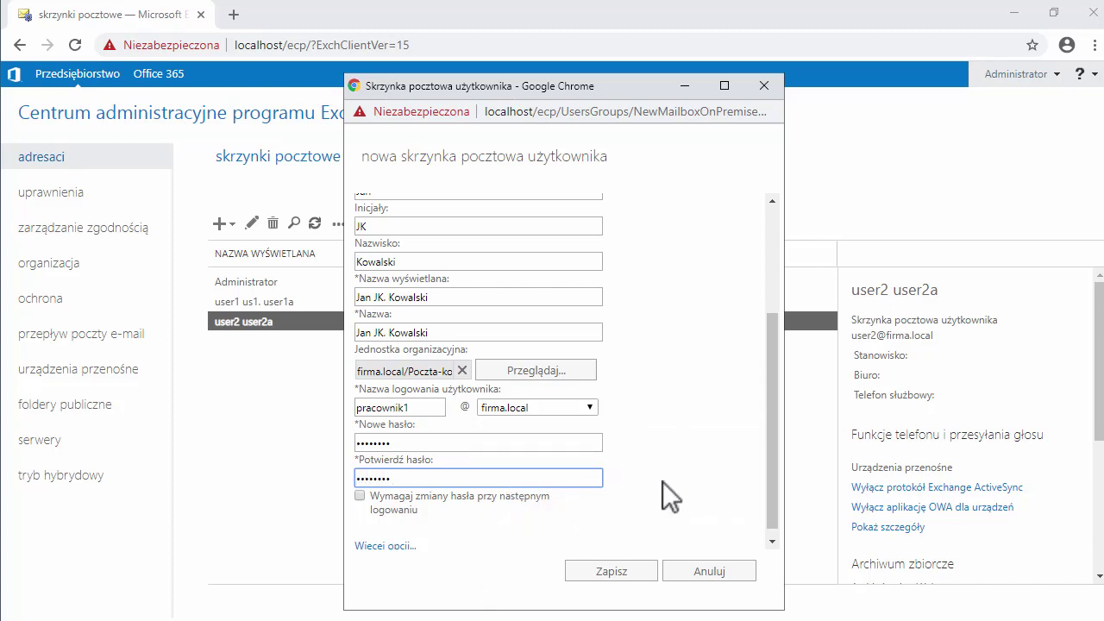
Step: Expand More options and attempt to save the new mailbox
drag(769, 421, 775, 453)
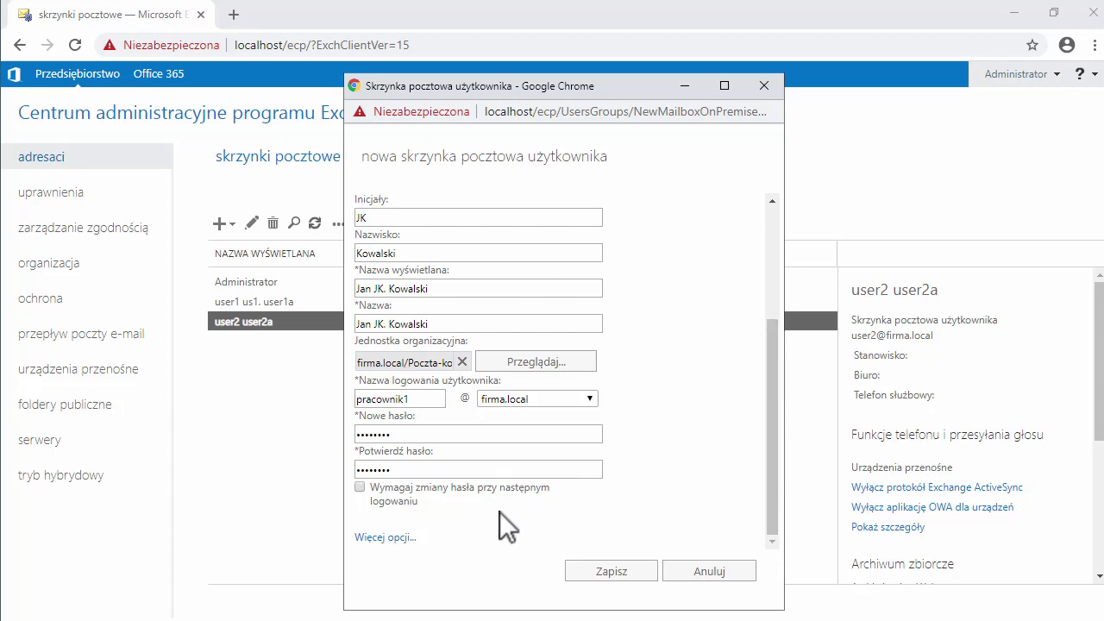
click(392, 538)
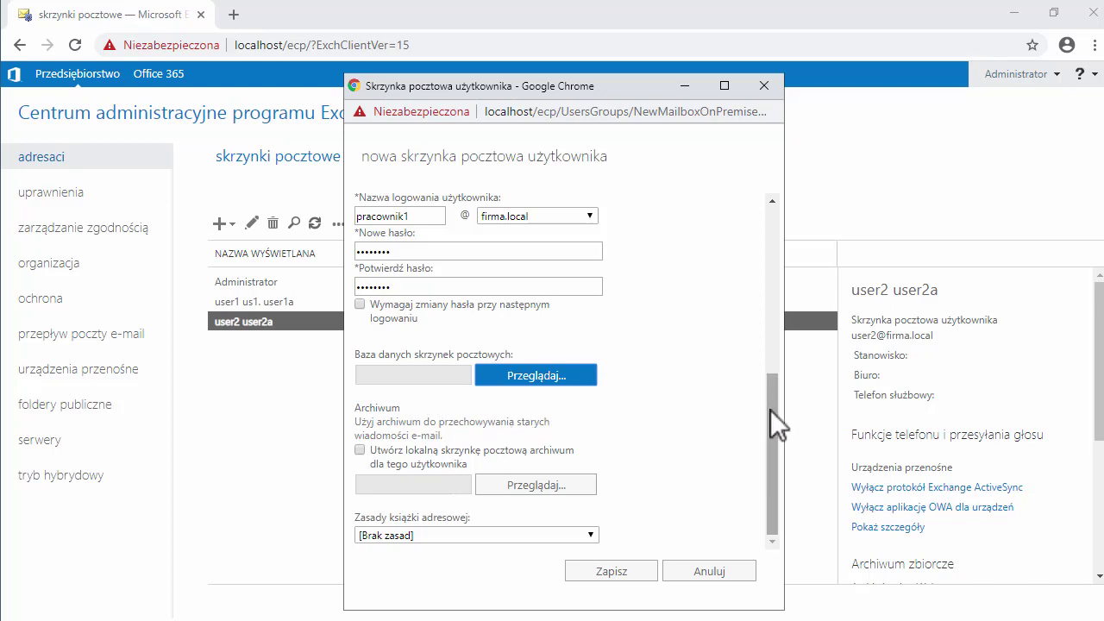
click(617, 572)
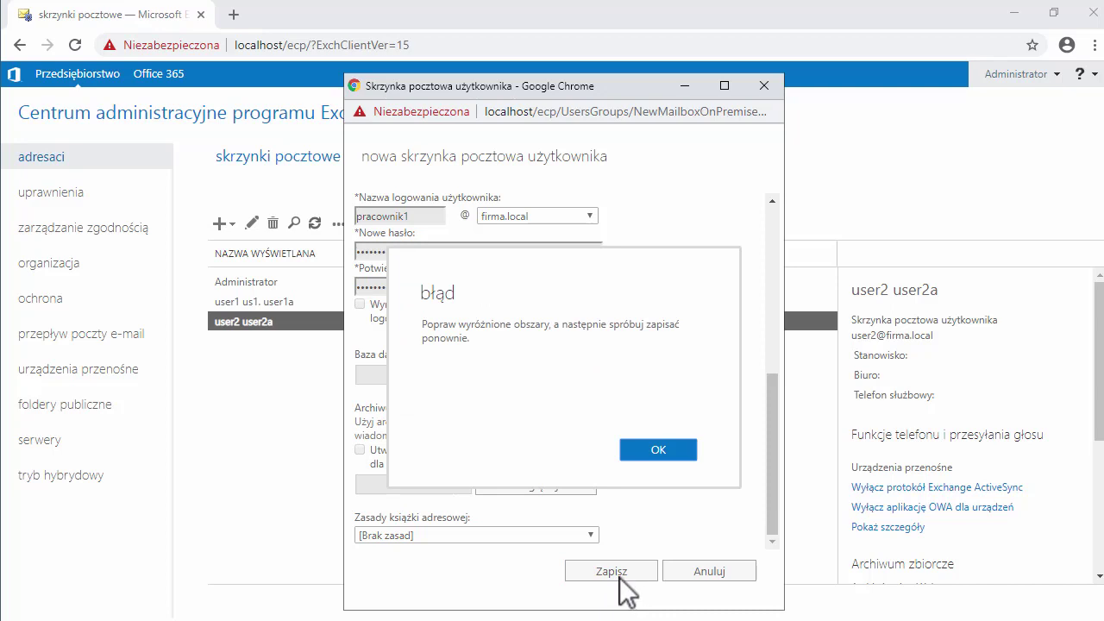
click(686, 454)
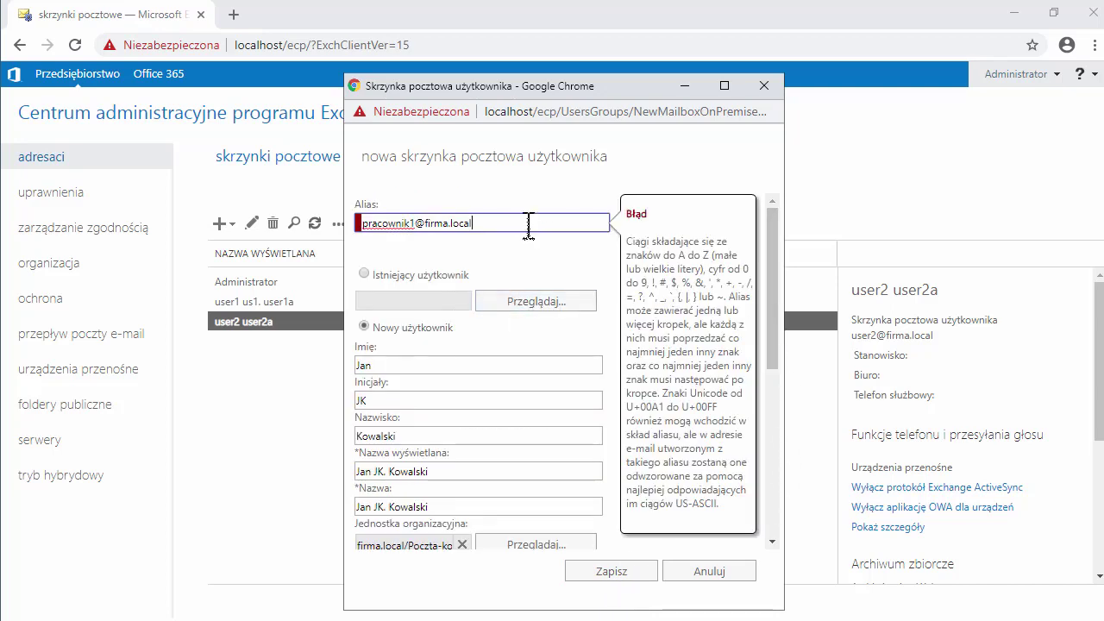
key(BackSpace)
key(BackSpace)
key(BackSpace)
key(BackSpace)
key(BackSpace)
key(BackSpace)
key(BackSpace)
key(BackSpace)
key(BackSpace)
key(BackSpace)
key(BackSpace)
key(BackSpace)
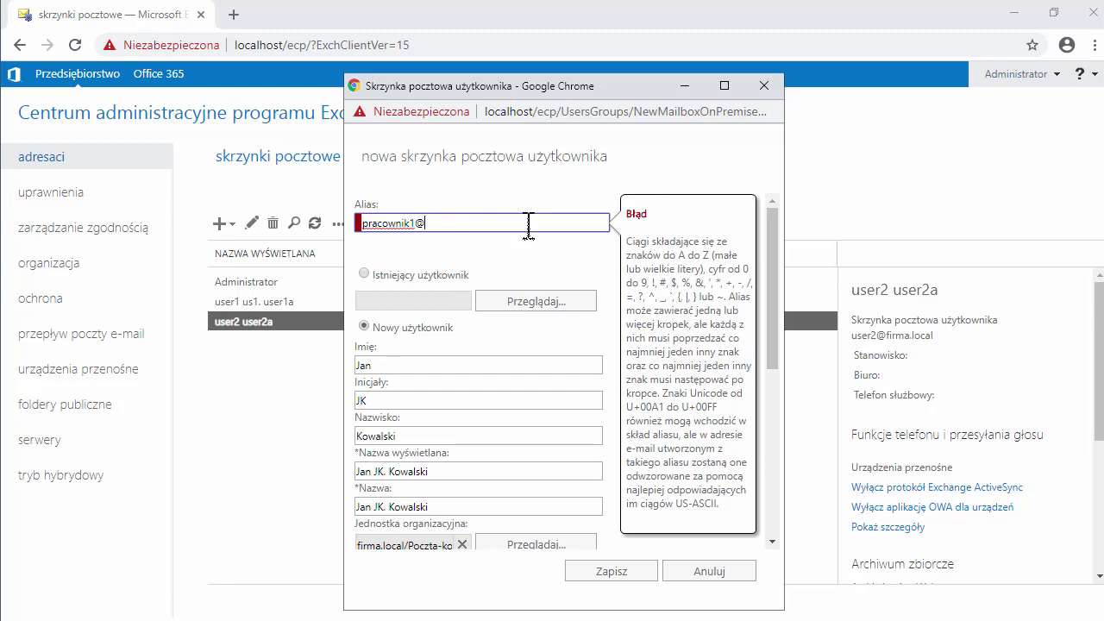
click(604, 574)
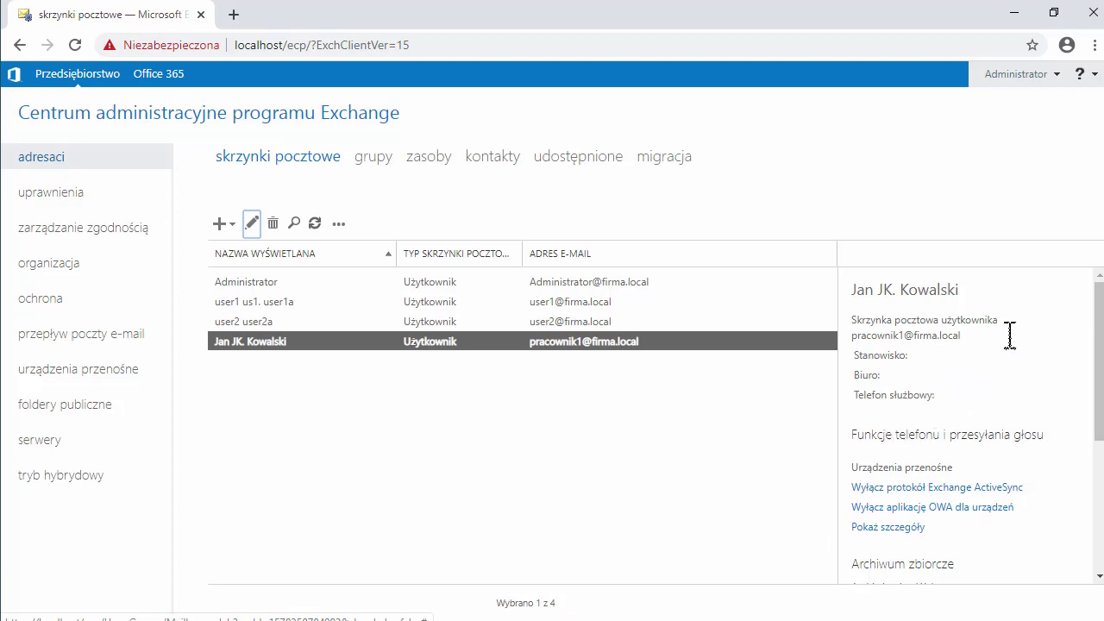
drag(1092, 345, 1093, 463)
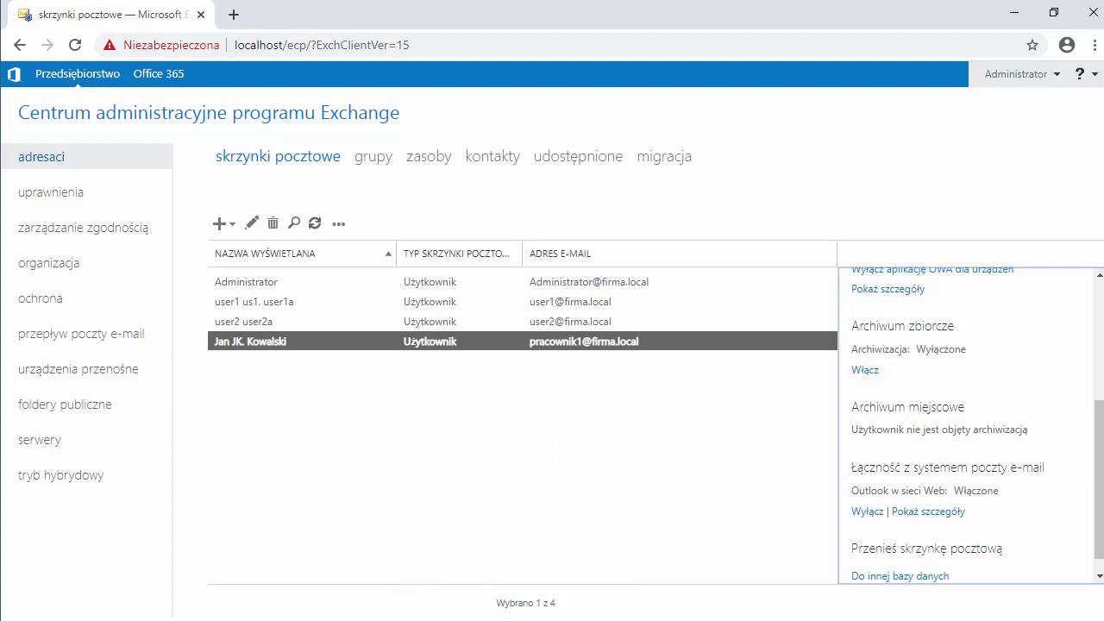
click(382, 617)
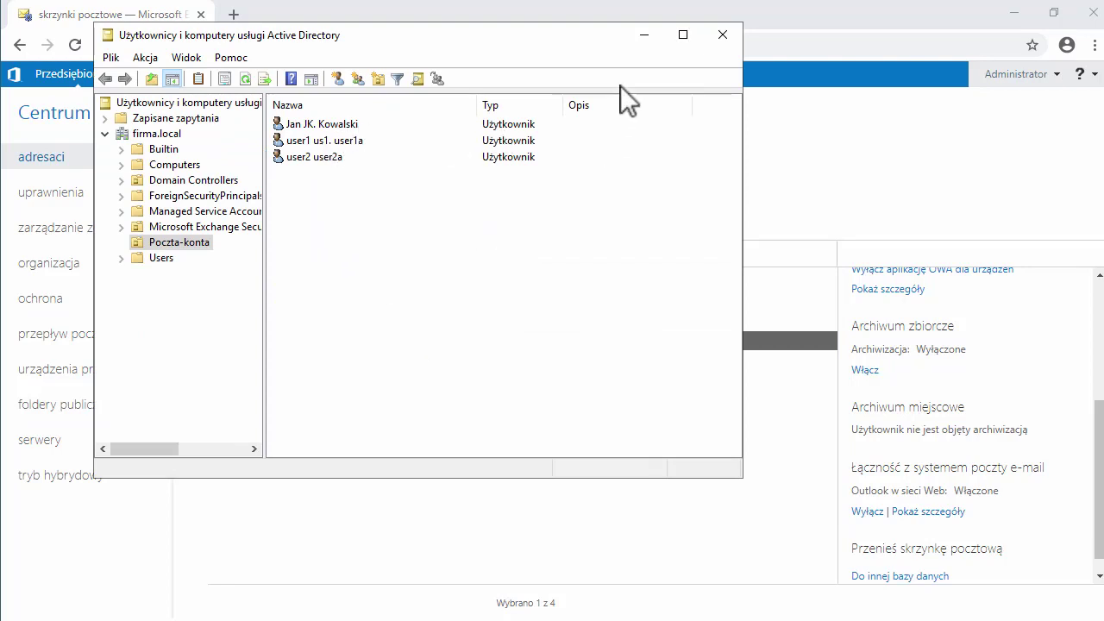
click(656, 38)
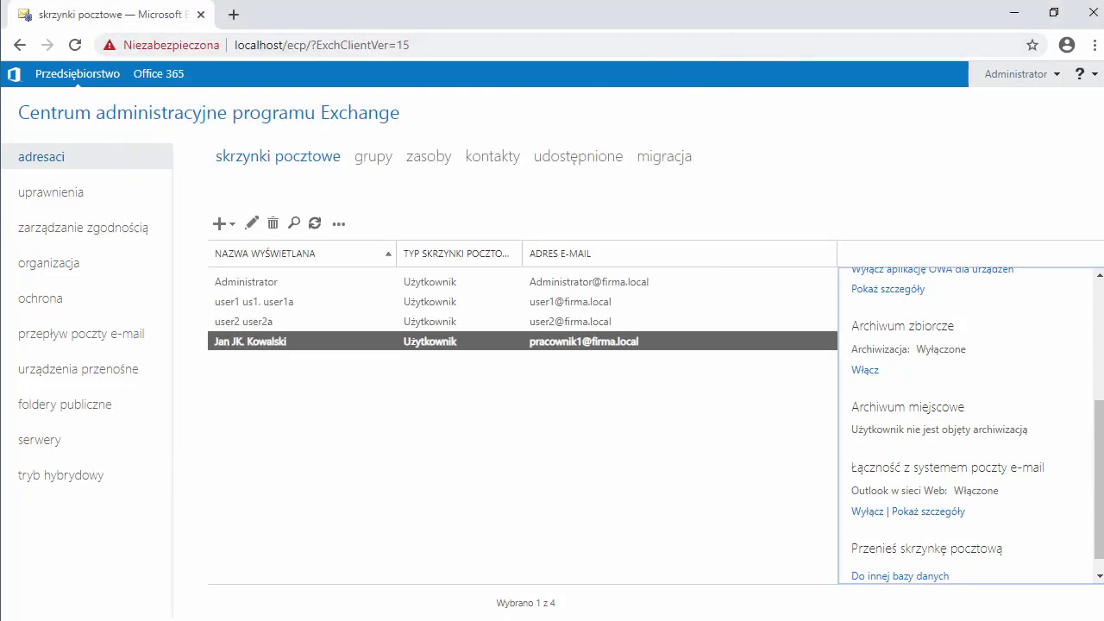
scroll(966, 423, up, 1)
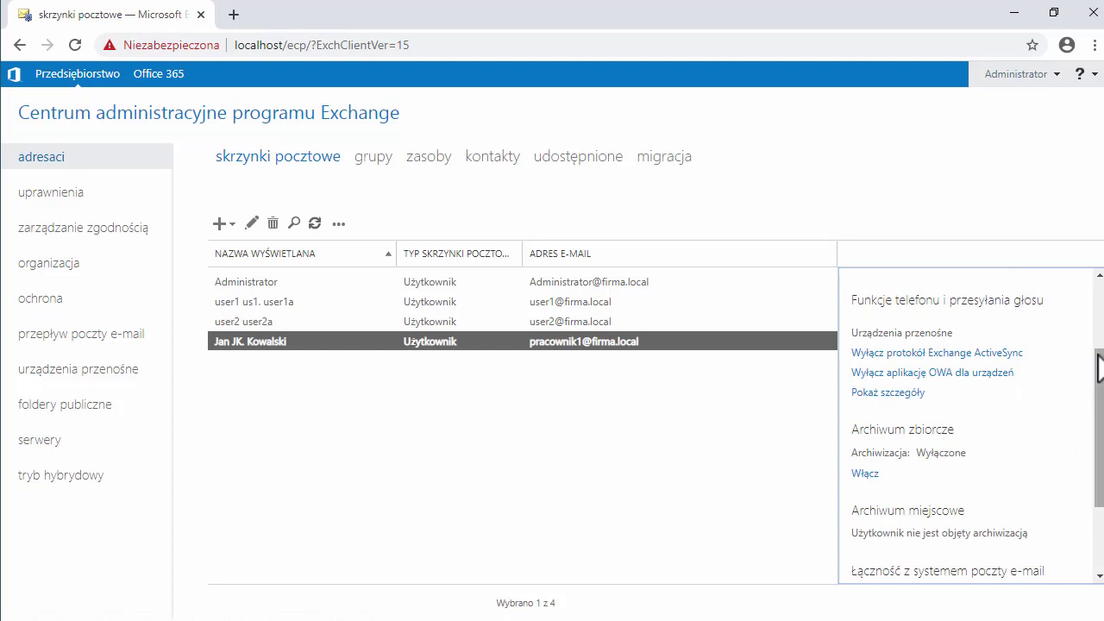
drag(1101, 369, 1100, 447)
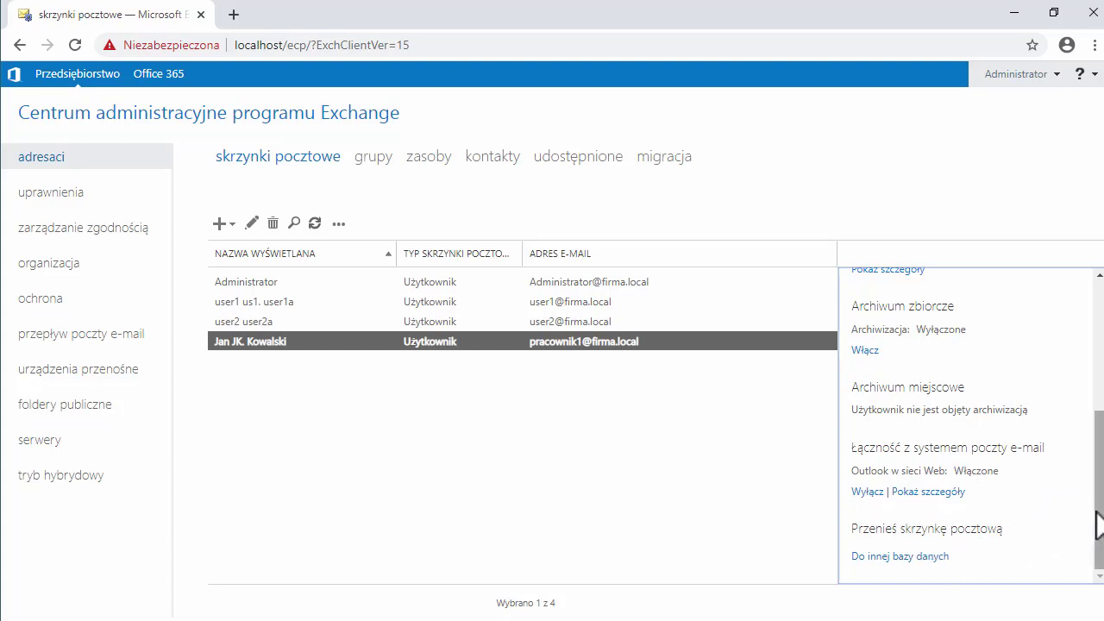
drag(1096, 525, 1093, 394)
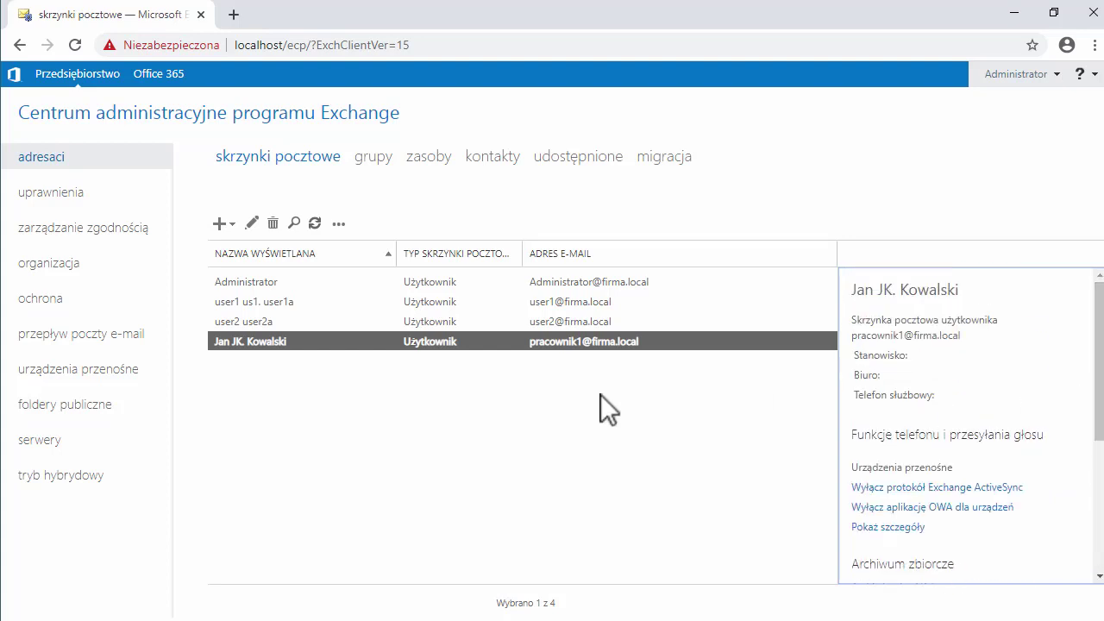